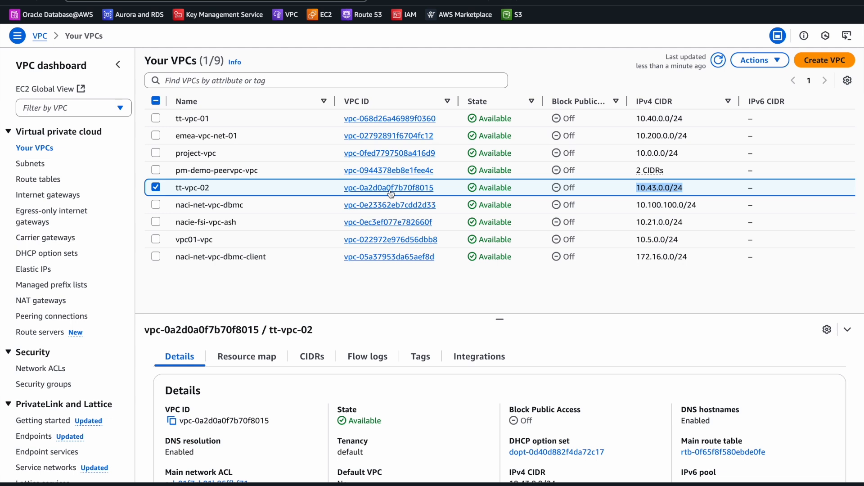
- Open the tt-vpc-02 VPC details, check its DNS hostnames setting, and inspect the domain name in its DHCP option set
click(390, 191)
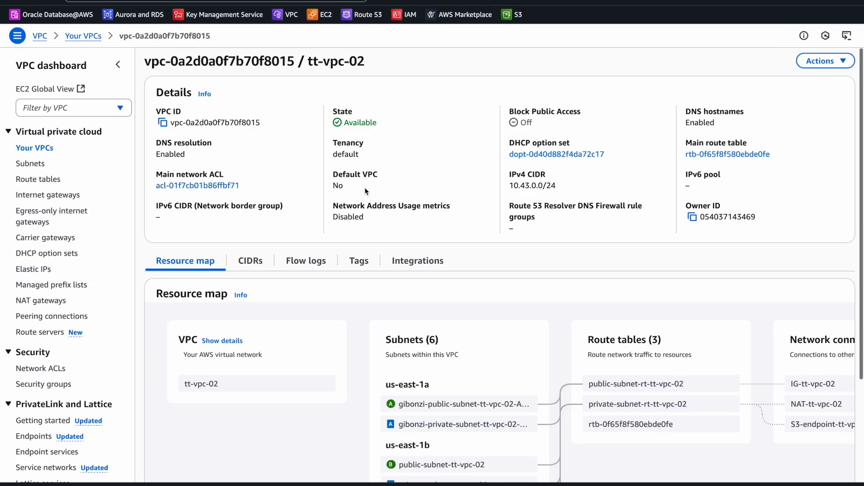
drag(725, 131, 686, 113)
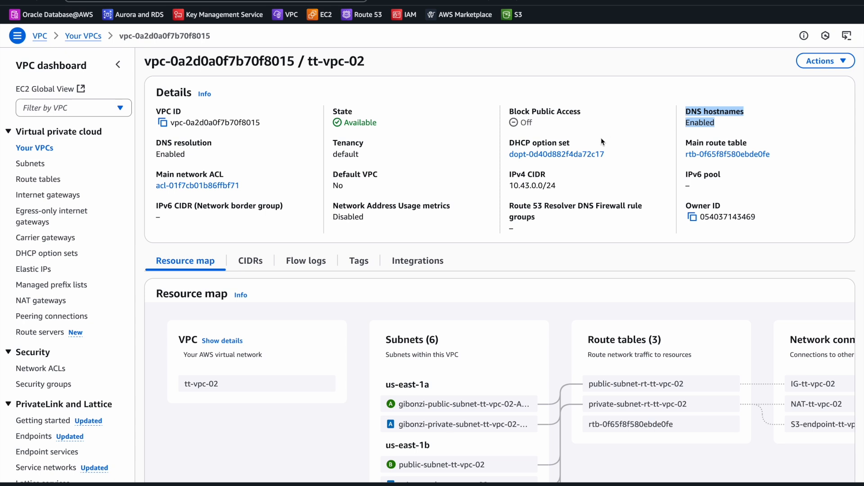
click(558, 155)
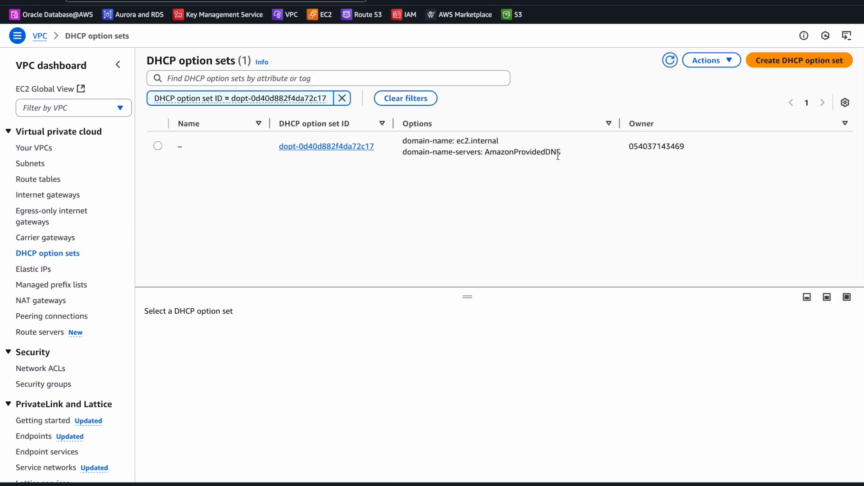
drag(503, 144, 403, 143)
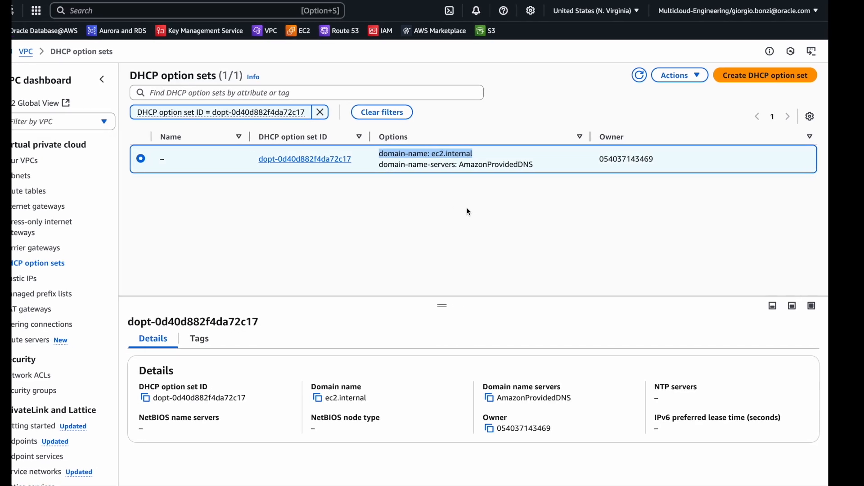
- Switch to the Terminal sessions and run hostname on the ip-10-43-0-132 instance
key(ctrl+Left)
click(248, 75)
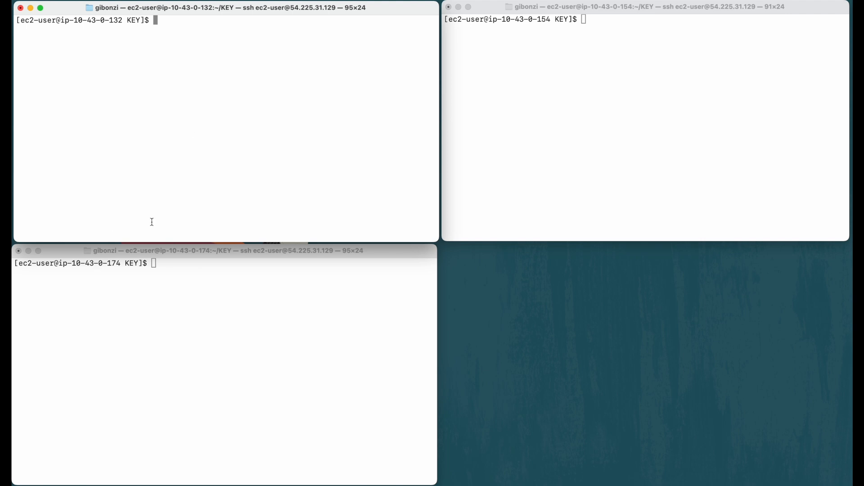
click(551, 23)
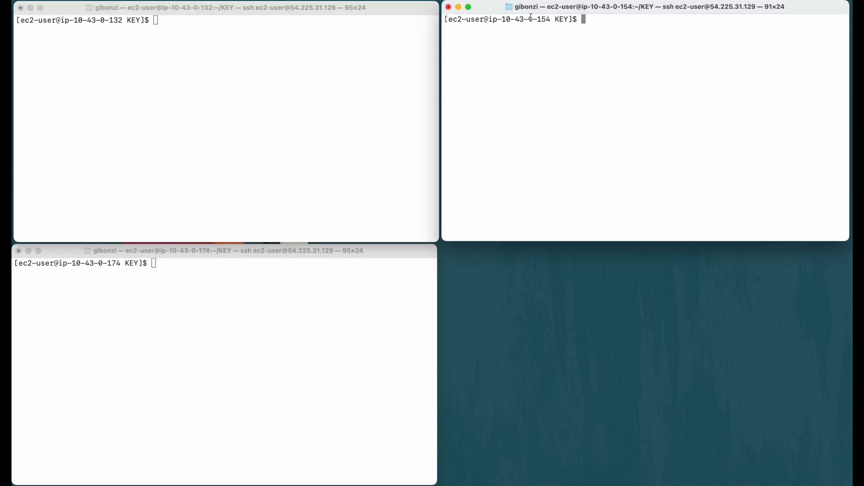
drag(551, 20, 493, 22)
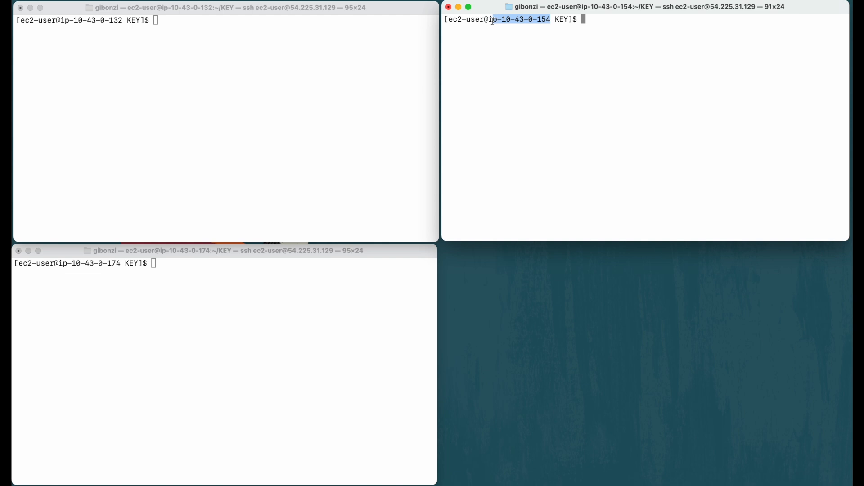
click(297, 52)
text(hostname)
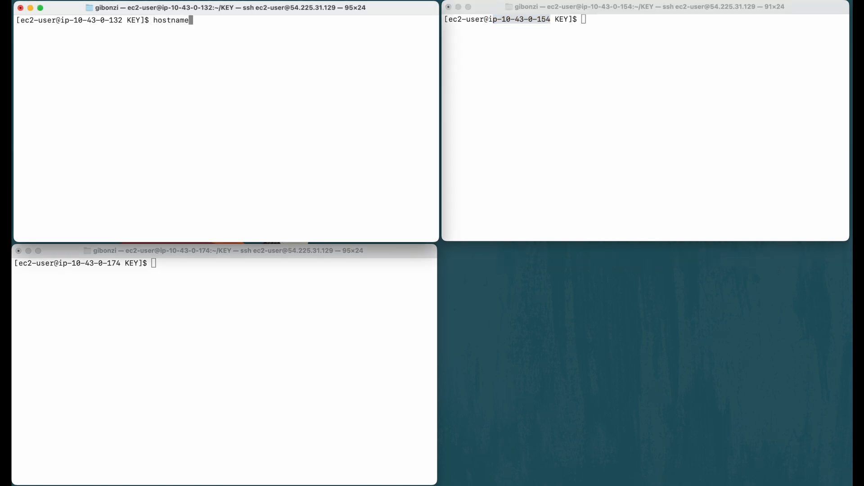
key(Return)
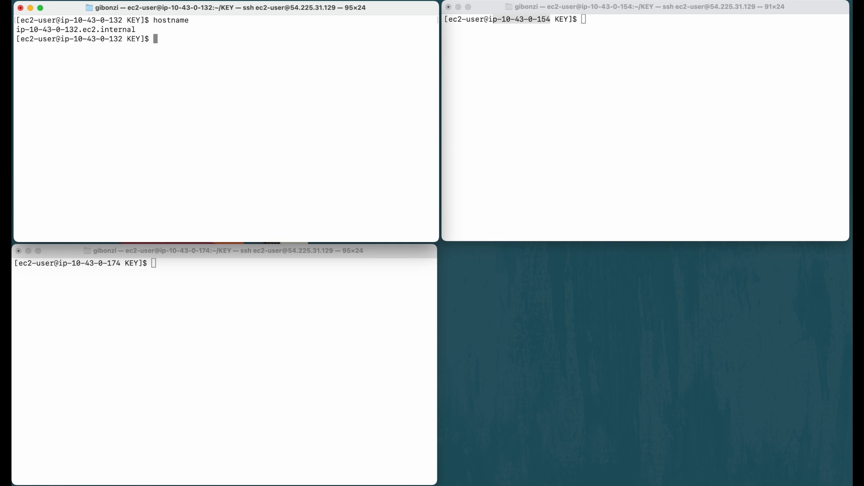
- Run hostname in the ip-10-43-0-174 session to show that instance's full name
click(197, 290)
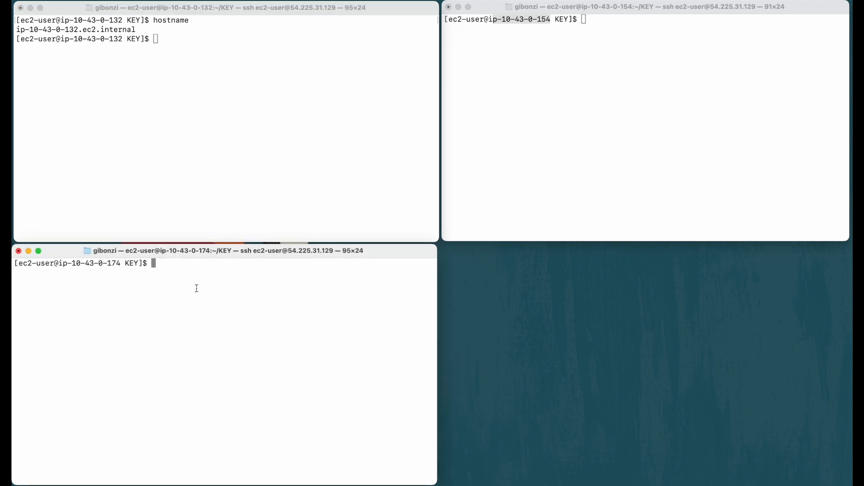
text(hostname)
key(Return)
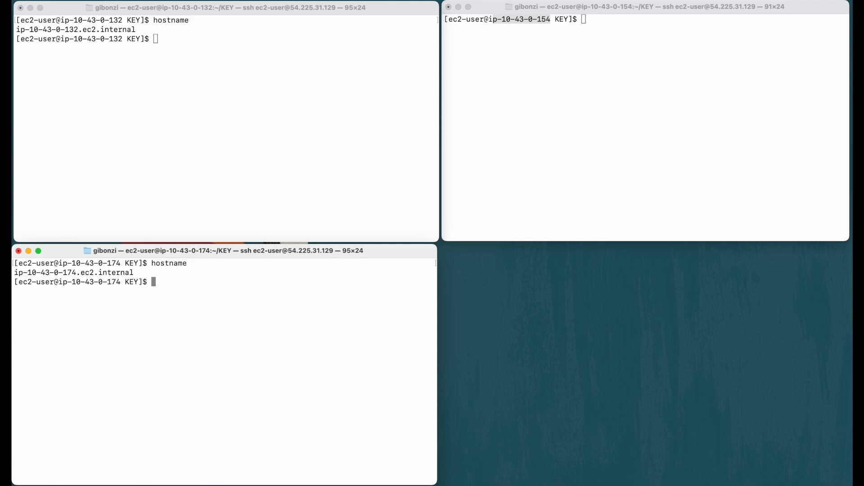
- Run hostname in the ip-10-43-0-154 session to show that instance's full name
click(562, 84)
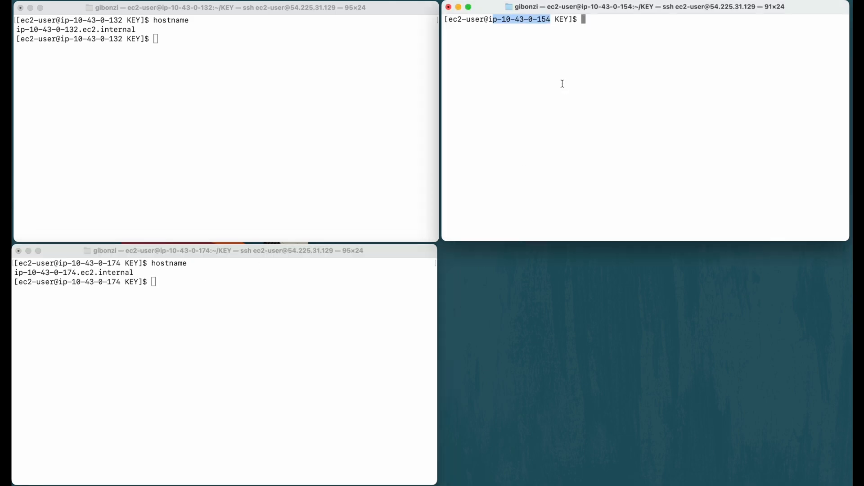
text(hostnm)
text(an)
key(BackSpace)
key(BackSpace)
key(BackSpace)
text(ame)
key(Return)
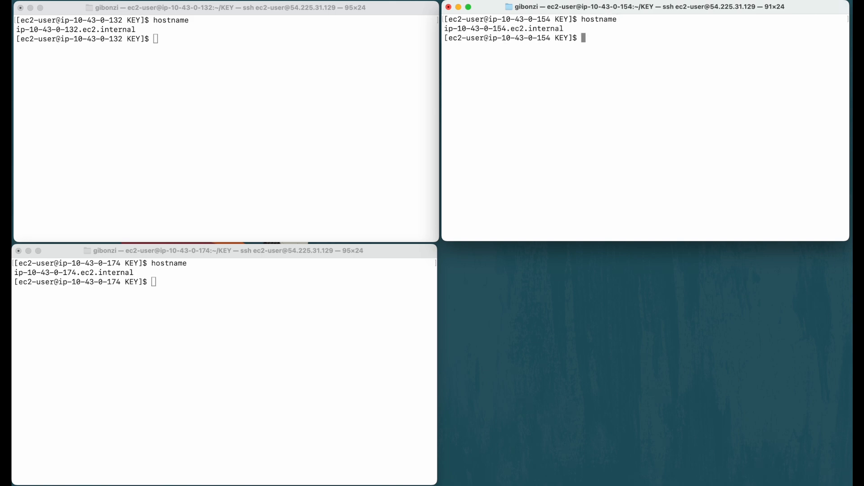
- From the ip-10-43-0-132 session, connect over SSH to emea-cn-rejb51.emeavcn.com as opc with the key ./emea_vmc_key.pem
key(super+Tab)
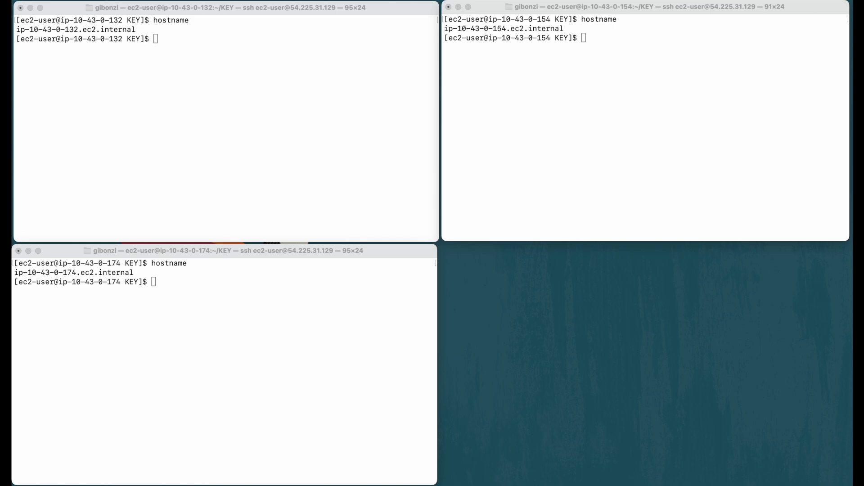
click(243, 45)
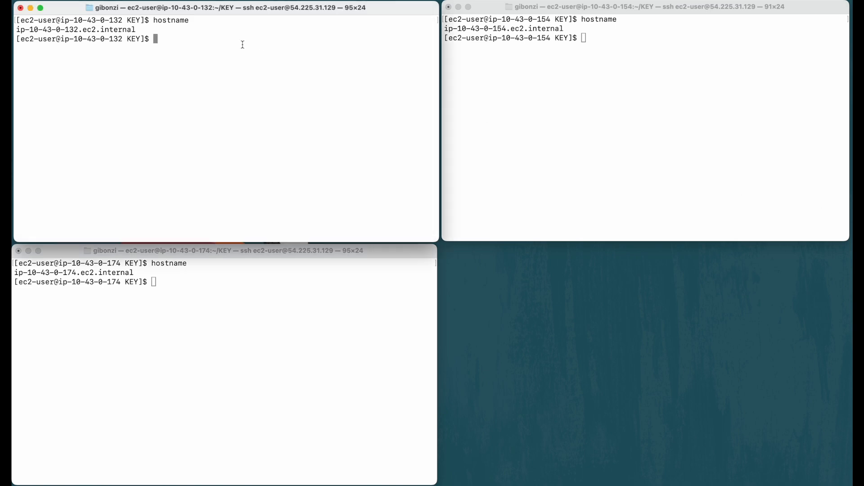
key(super+v)
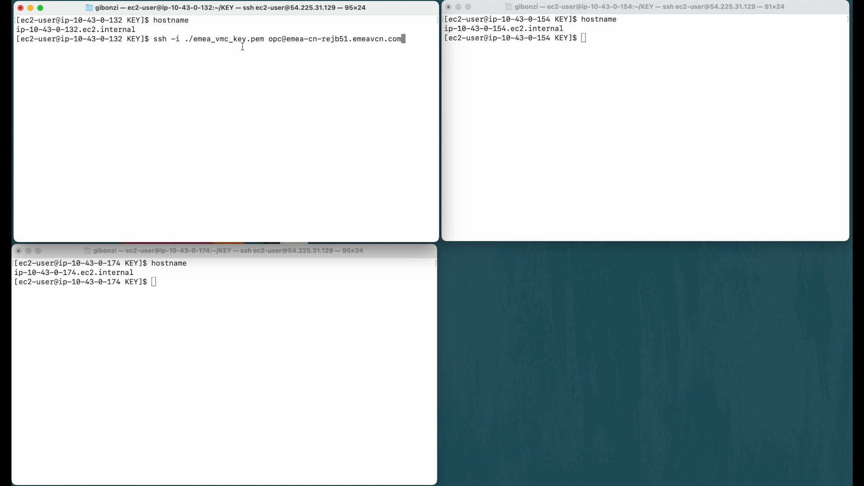
key(Return)
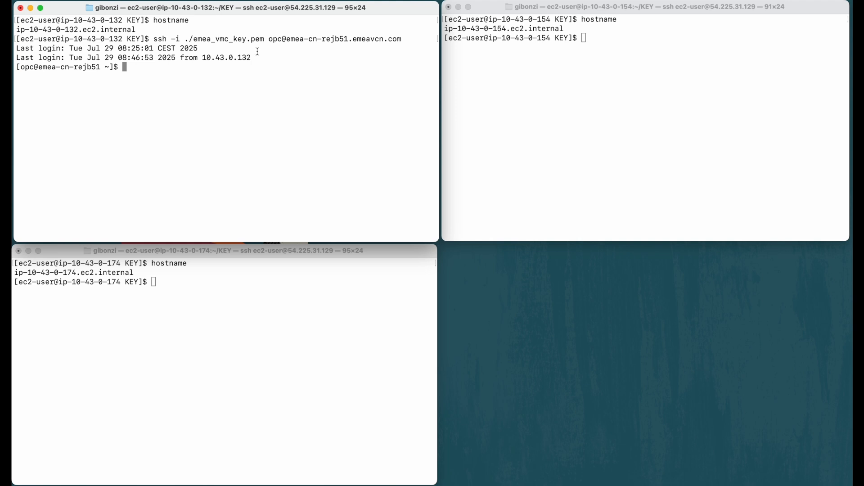
key(Return)
key(Return)
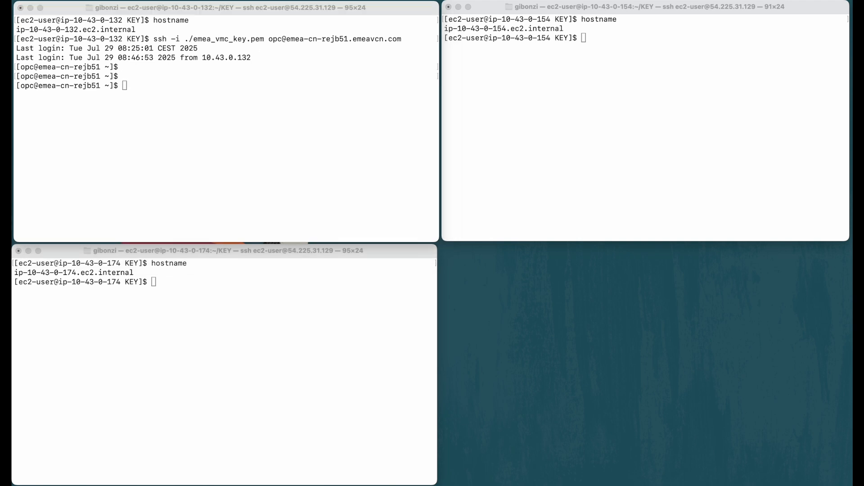
- From the ip-10-43-0-174 session, connect over SSH to emea-cn-rejb52.emeavcn.com as opc with the key ./emea_vmc_key.pem
click(243, 278)
key(super+v)
key(Return)
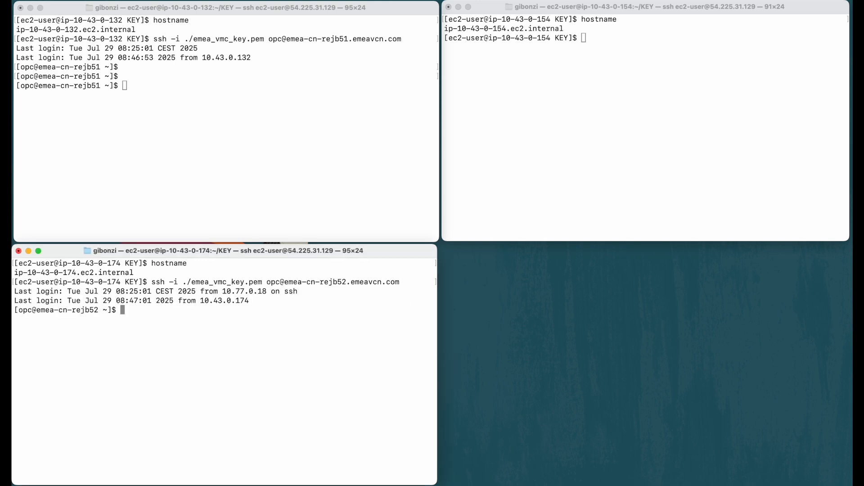
key(Return)
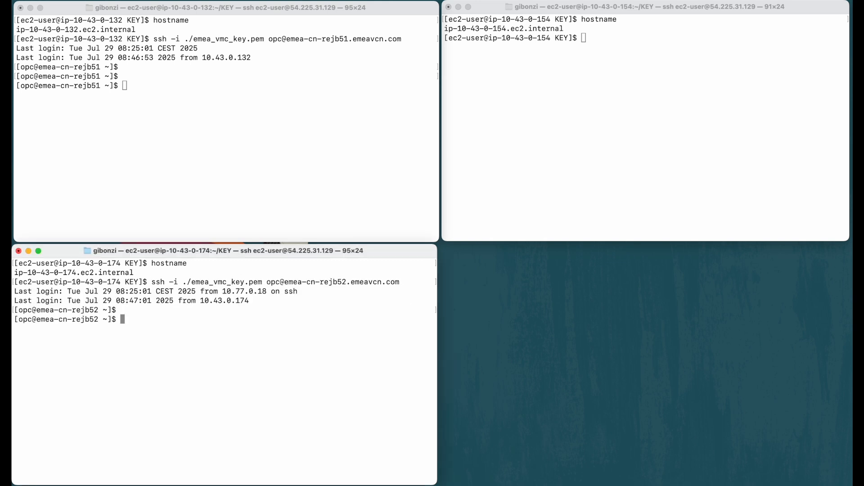
- On emea-cn-rejb52, run nslookup for ip-10-43-0-174.ec2.internal and examine the reply
text(nslookup)
drag(14, 272, 134, 272)
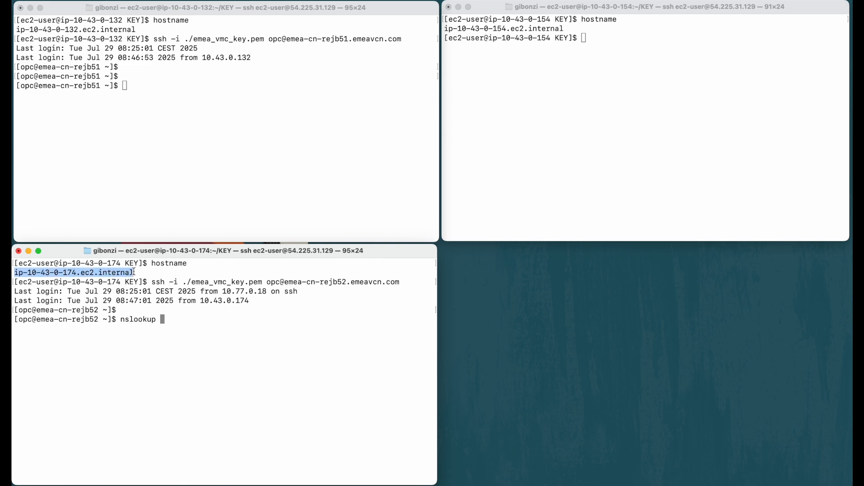
text(ip-10-43-0-174.ec2.internal)
key(Return)
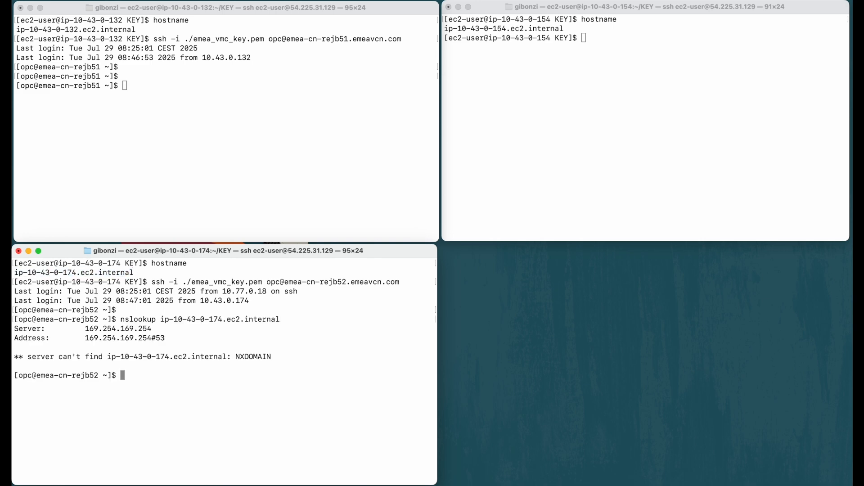
drag(270, 358, 12, 358)
- On emea-cn-rejb51, run nslookup for ip-10-43-0-132.ec2.internal and examine the reply
click(143, 126)
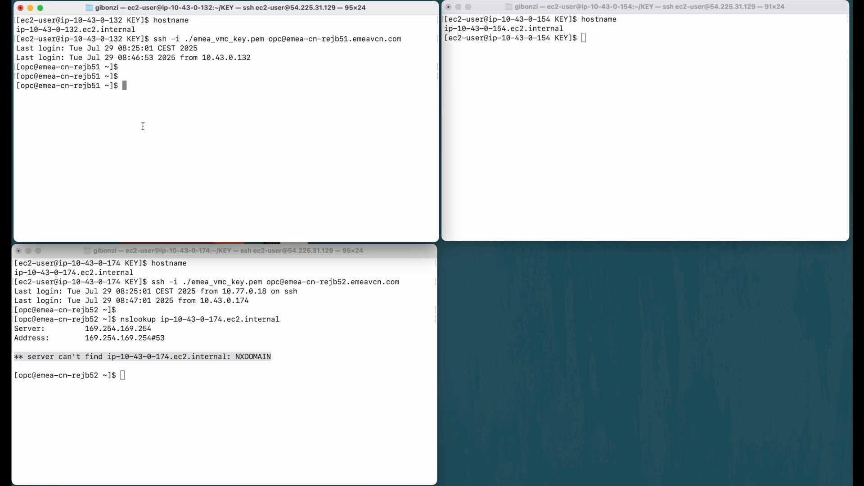
text(nslookup)
drag(17, 30, 138, 30)
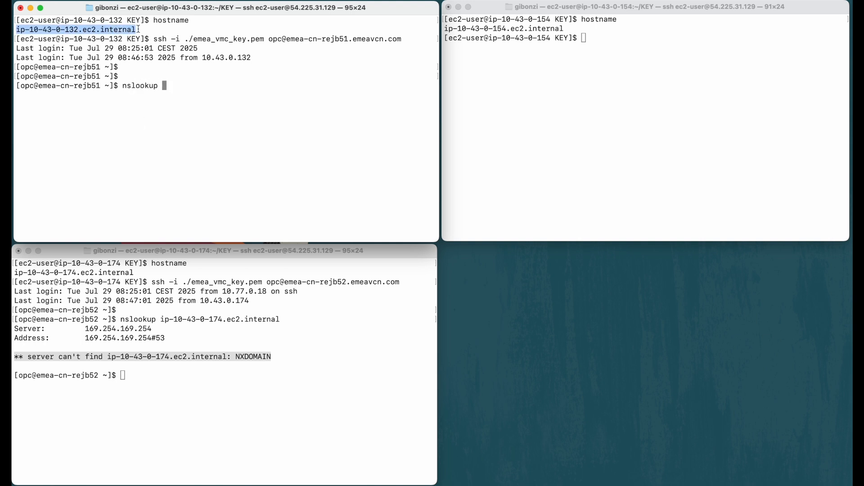
text(ip-10-43-0-132.ec2.internal)
key(Return)
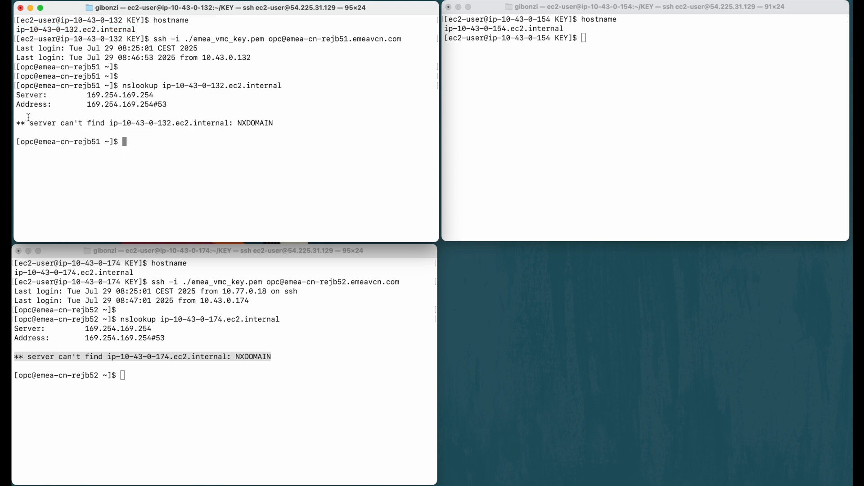
drag(16, 123, 272, 122)
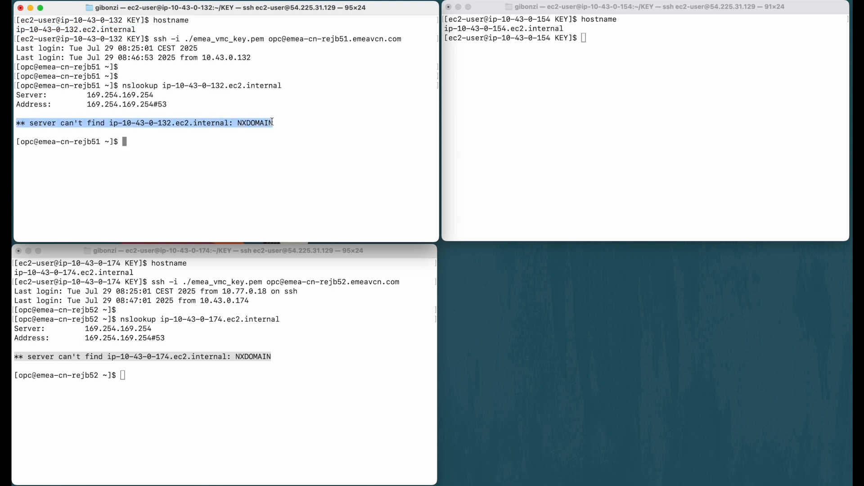
click(221, 152)
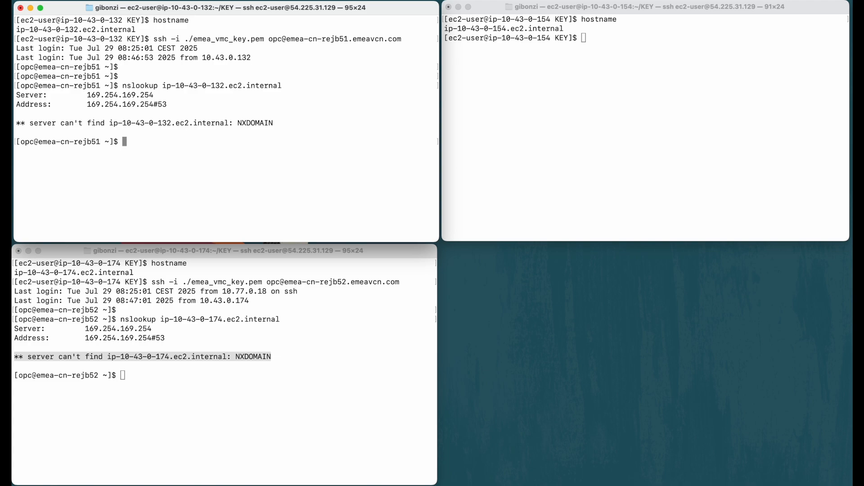
key(Return)
key(Return)
- Switch back to the AWS console in the browser and open the EC2 security groups list
click(188, 339)
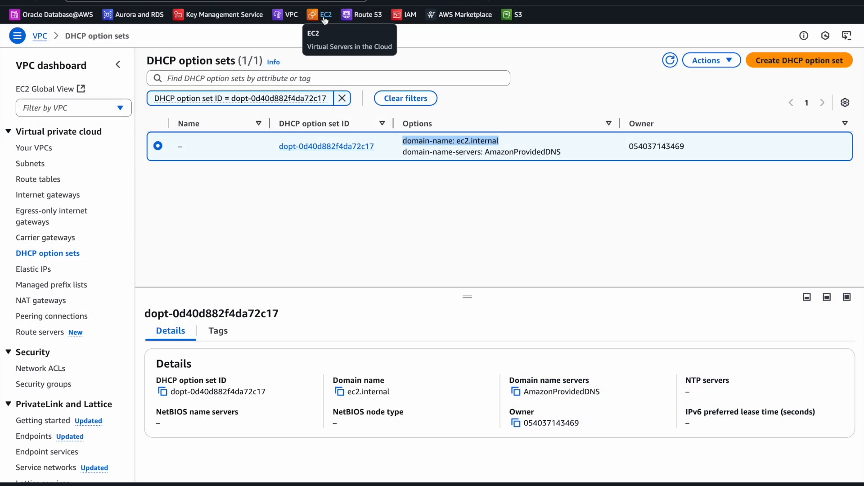
click(322, 16)
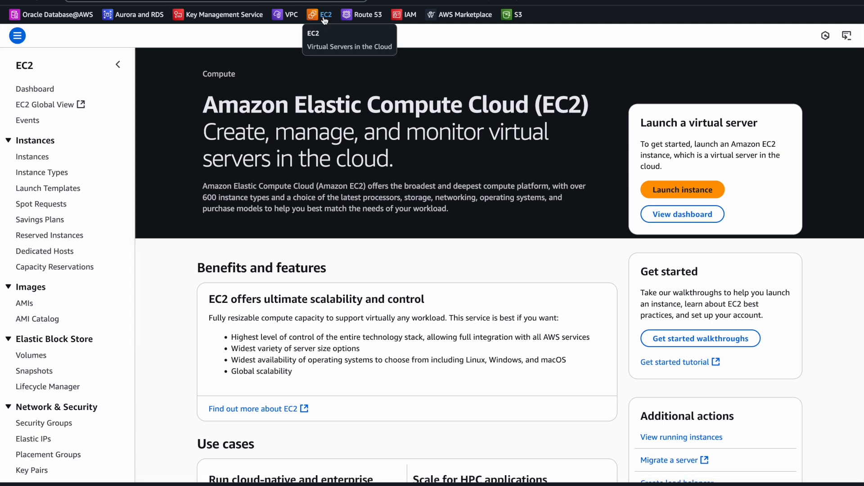
scroll(56, 204, down, 3)
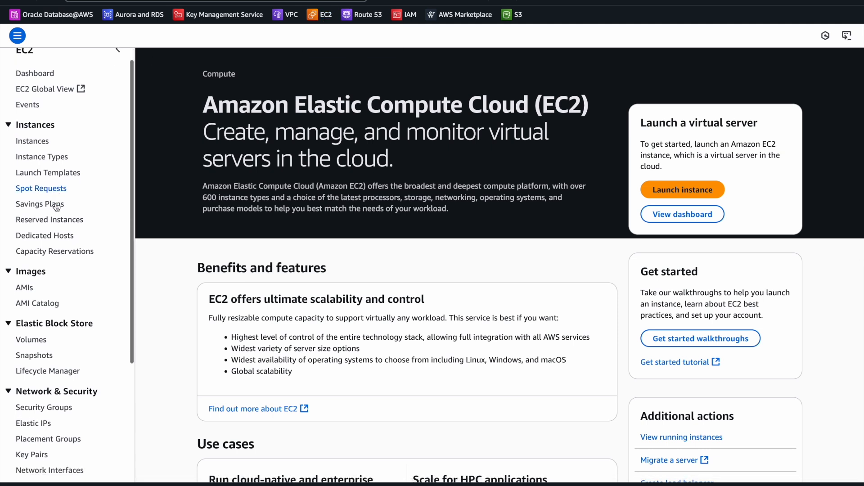
scroll(56, 207, down, 2)
drag(73, 311, 16, 310)
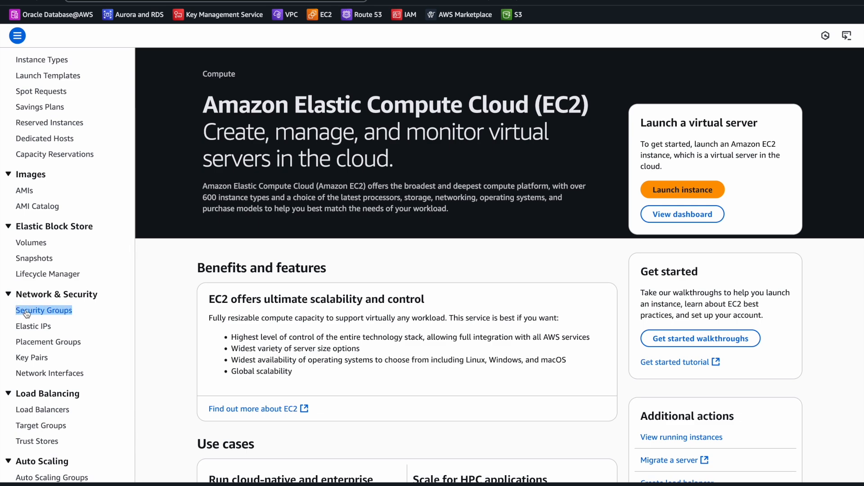
click(27, 312)
- Filter the security groups by emea, select emea-odb-net-az4-1a-dns-oe-sg, and copy its name
click(213, 79)
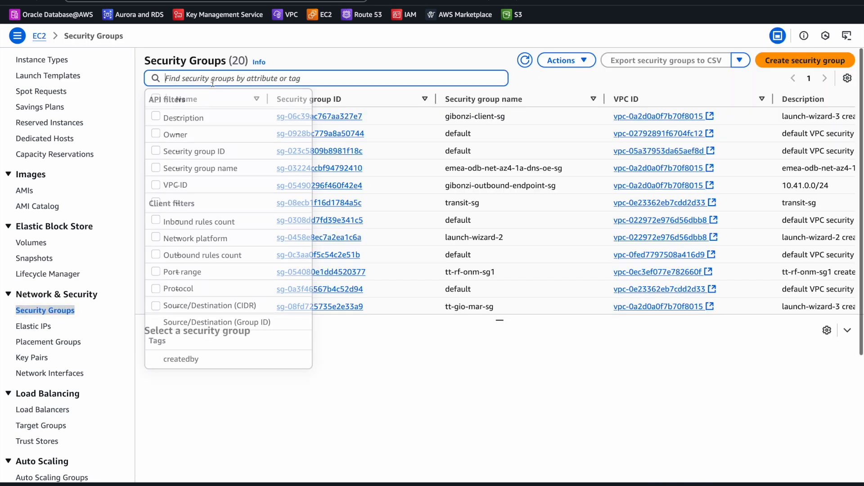
text(emea)
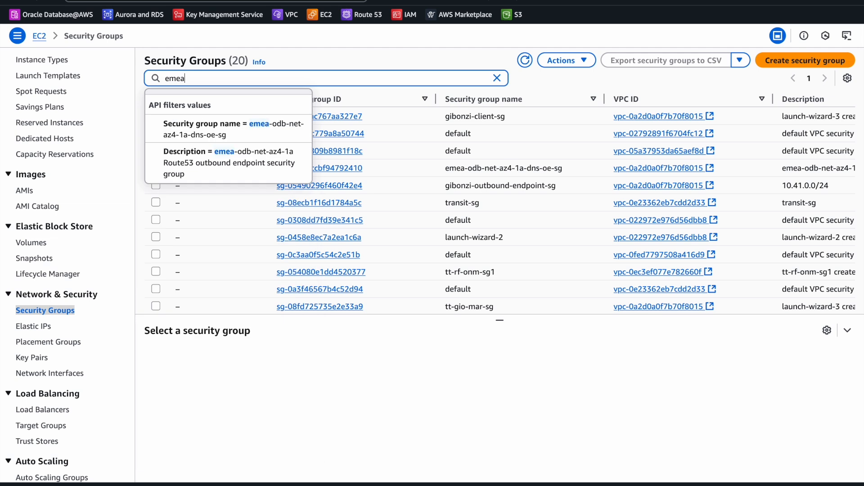
key(Return)
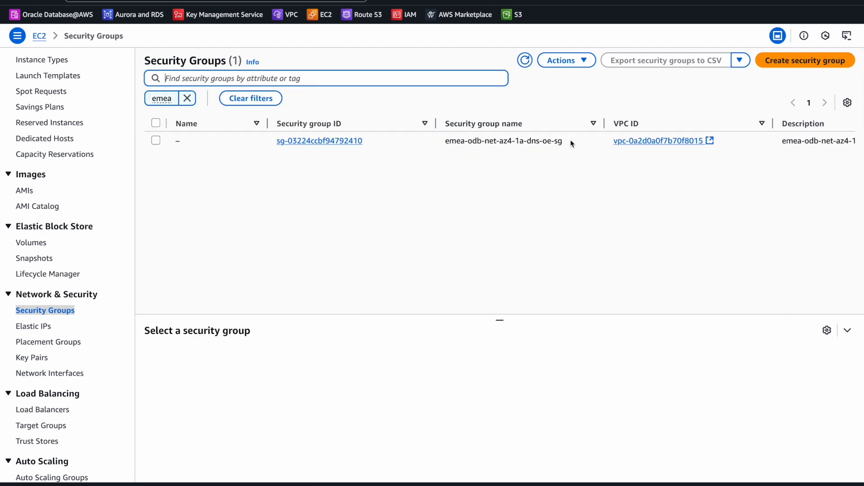
drag(558, 145, 444, 143)
key(ctrl+c)
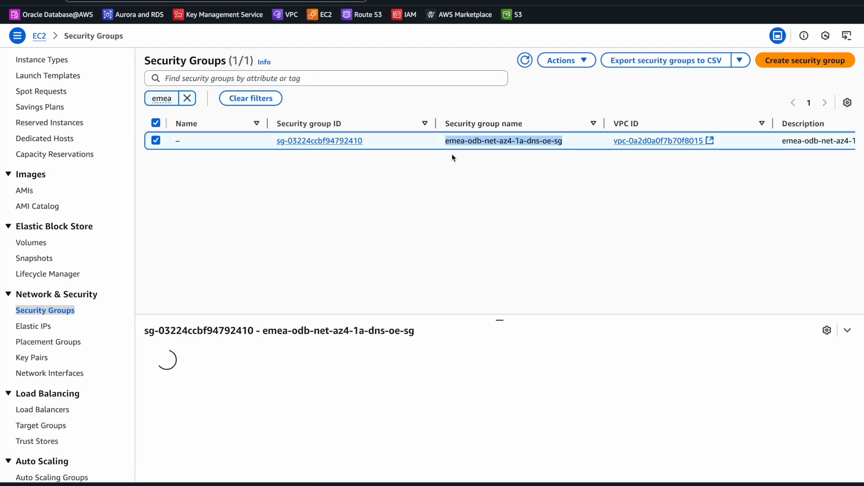
- Start a new security group and name it emea-odb-net-az4-1a-dns-ie-sg, adapting the copied group name
click(809, 66)
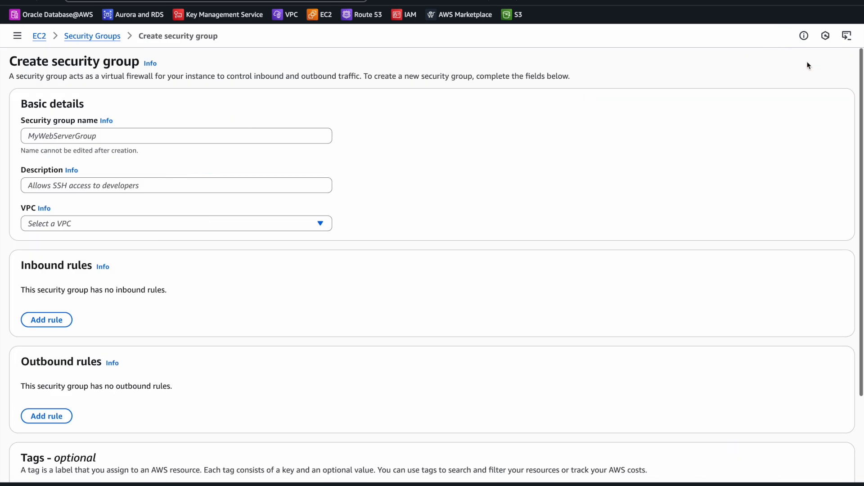
click(216, 133)
key(ctrl+v)
double_click(131, 136)
text(id)
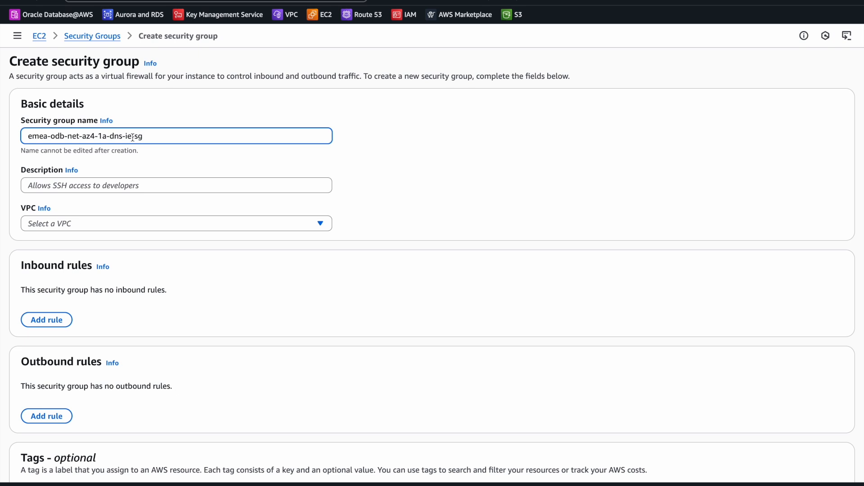
drag(131, 136, 126, 136)
- Describe the security group as "Network security group for DNS inbound Endpoint VPC02" and assign it to the tt-vpc-02 VPC
click(75, 186)
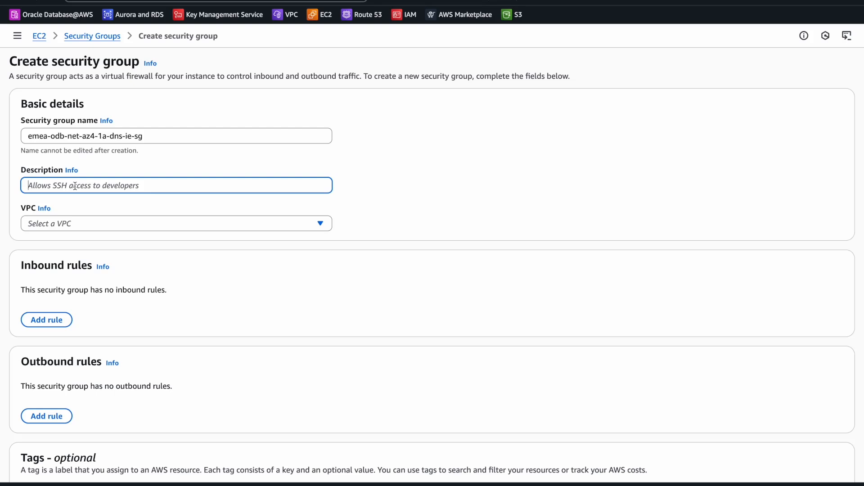
text(Network security group for in)
key(BackSpace)
key(BackSpace)
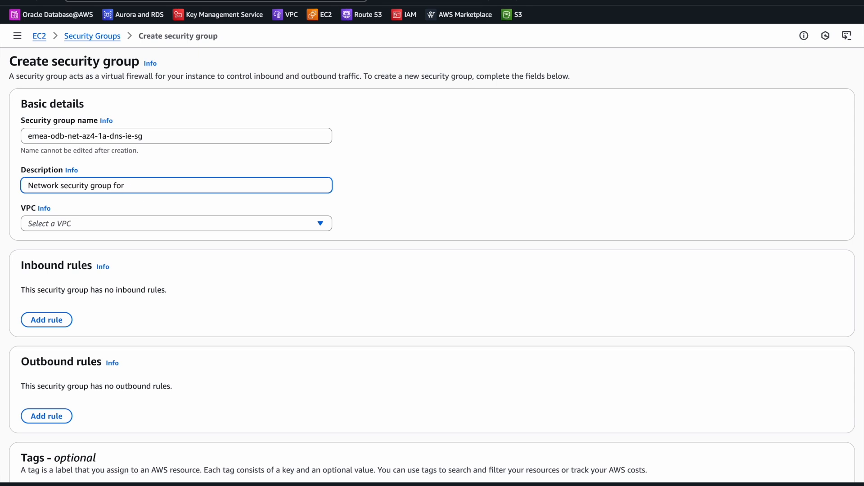
text(DNS inbound Endpoint V)
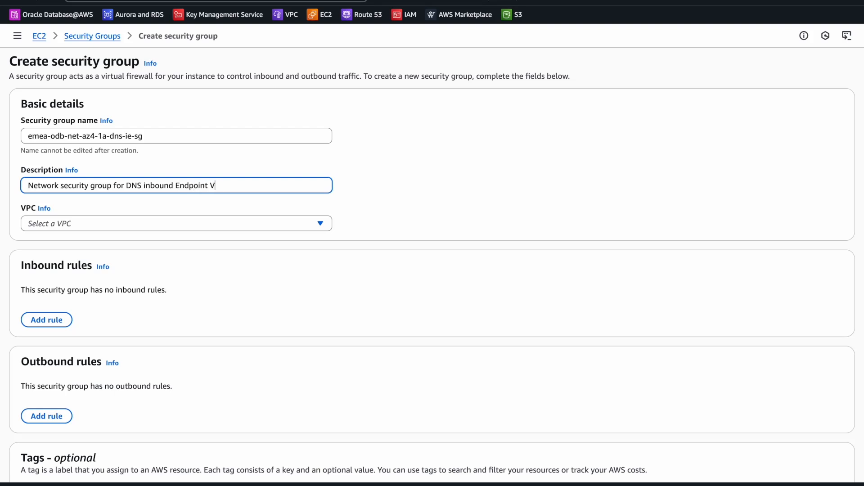
text(PC02)
click(73, 225)
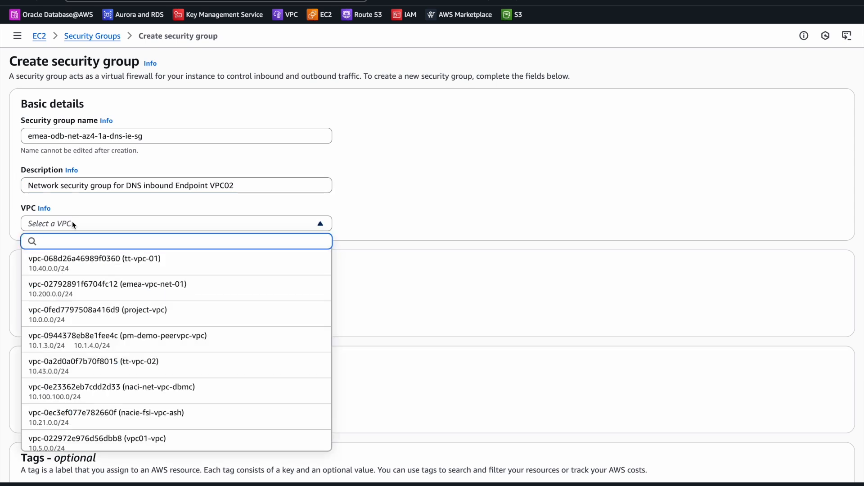
click(94, 363)
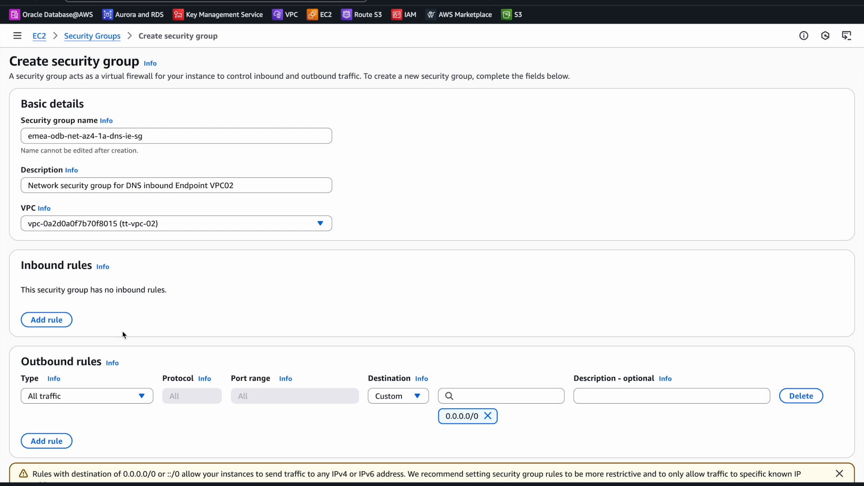
- Add a Custom TCP inbound rule to the security group with port 53
scroll(124, 334, down, 2)
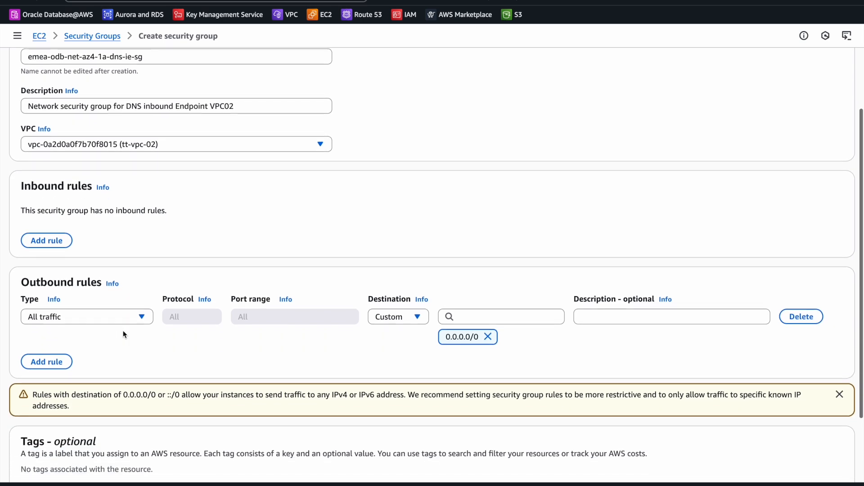
scroll(122, 334, down, 1)
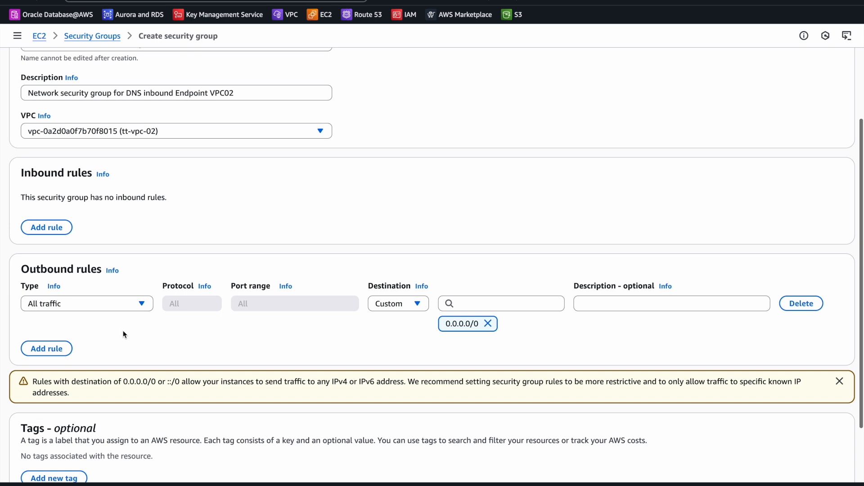
scroll(124, 334, down, 1)
scroll(124, 334, down, 2)
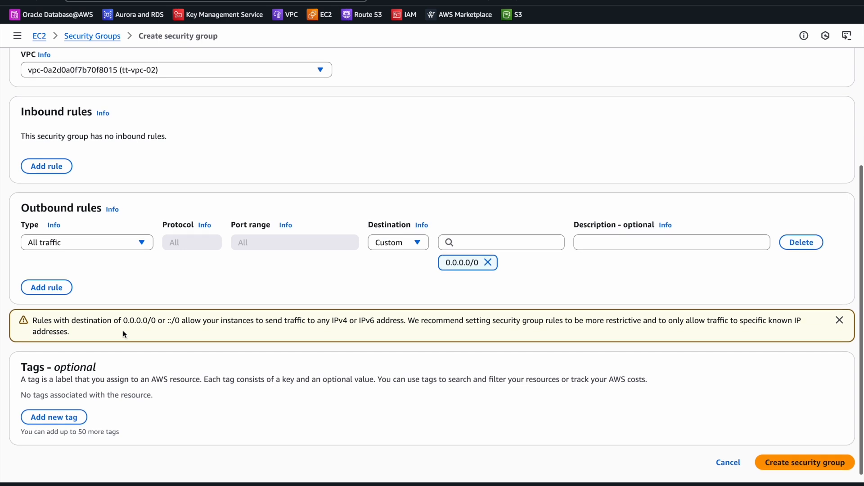
scroll(124, 334, down, 1)
scroll(123, 331, up, 2)
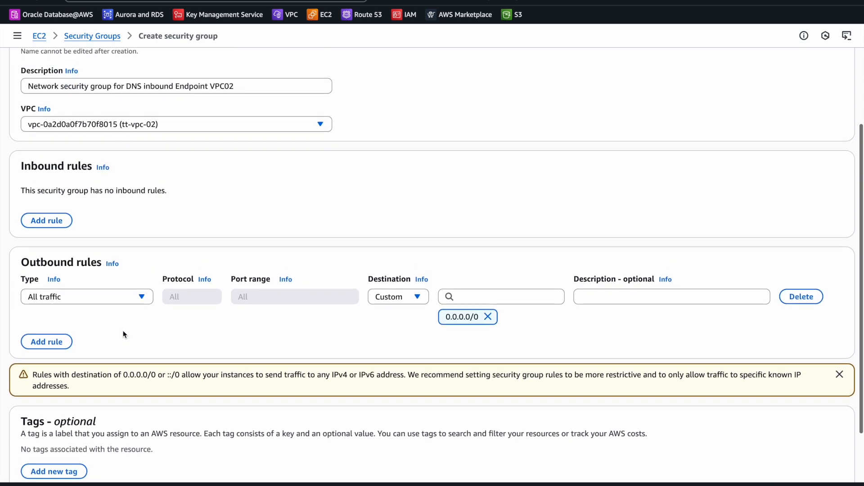
scroll(123, 332, up, 1)
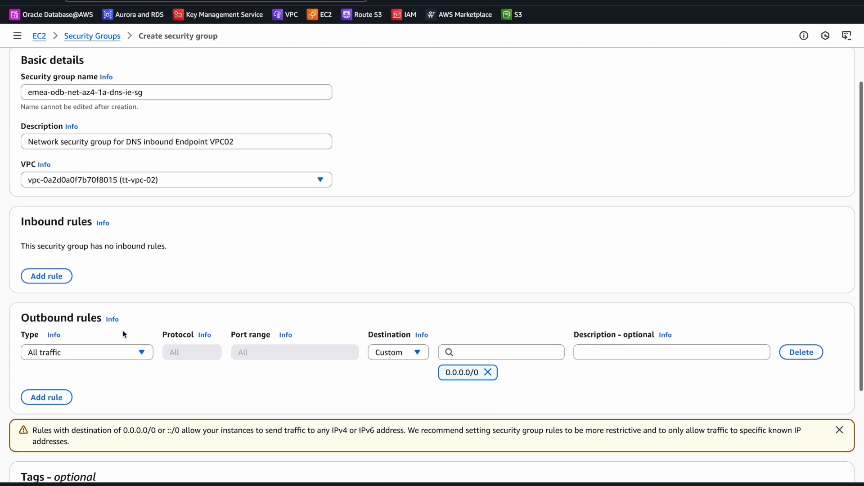
click(66, 275)
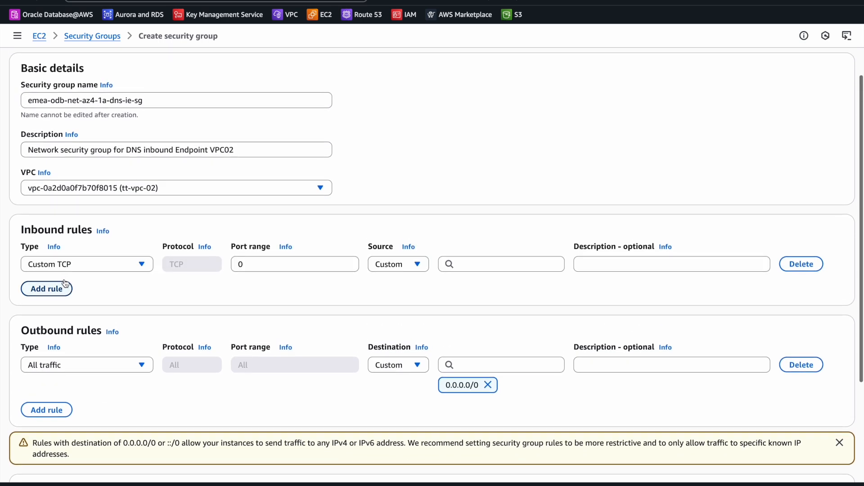
scroll(66, 282, up, 1)
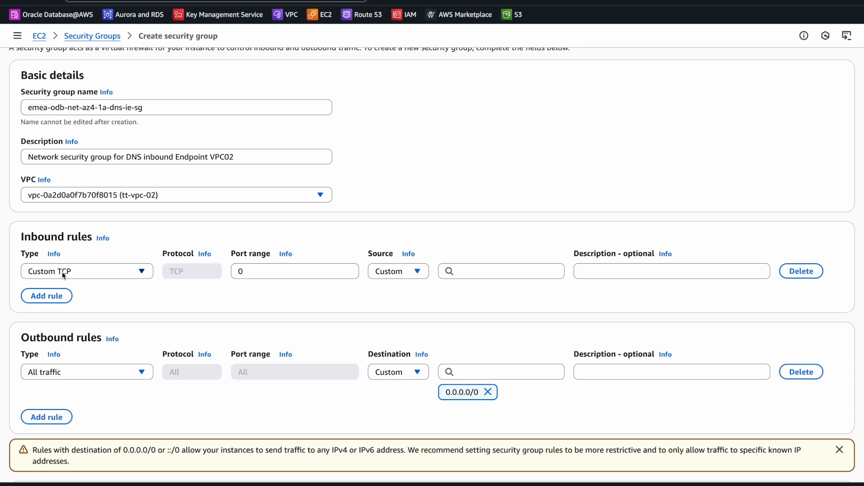
click(287, 276)
text(53)
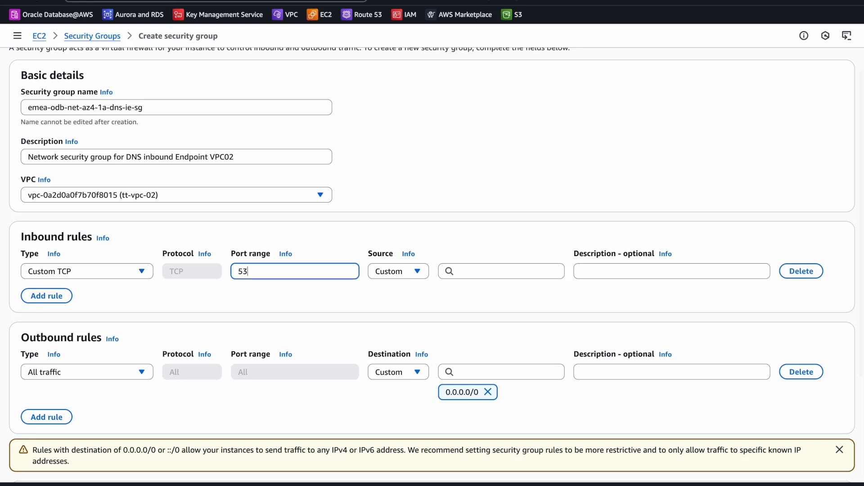
- Set the TCP rule's source to 10.77.0.0/24, describe it as "DNS forwarder rule", and copy that description
click(484, 272)
text(10.77.0.0/24)
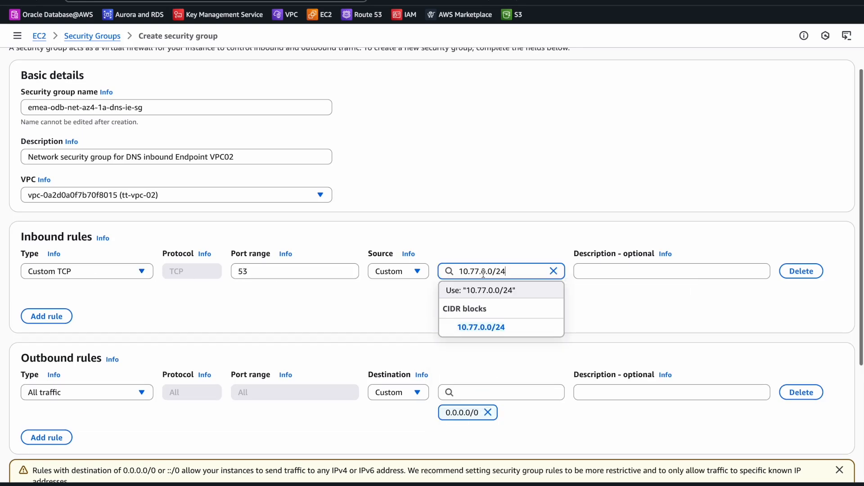
click(487, 290)
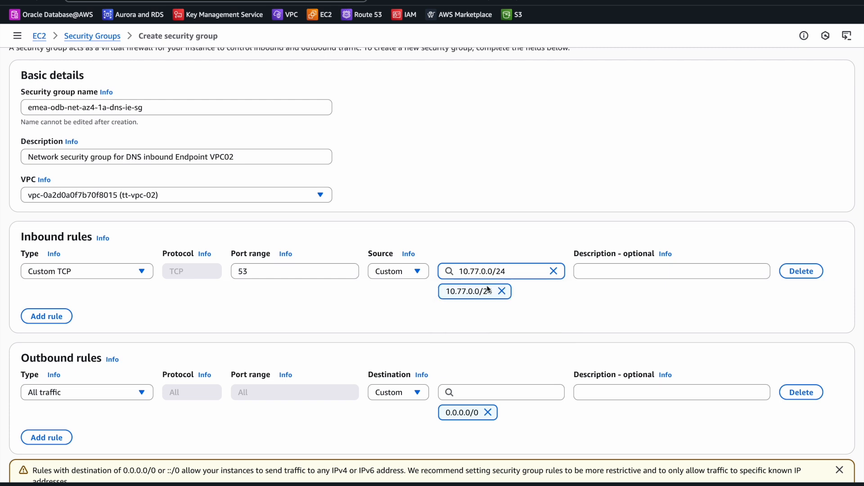
click(627, 269)
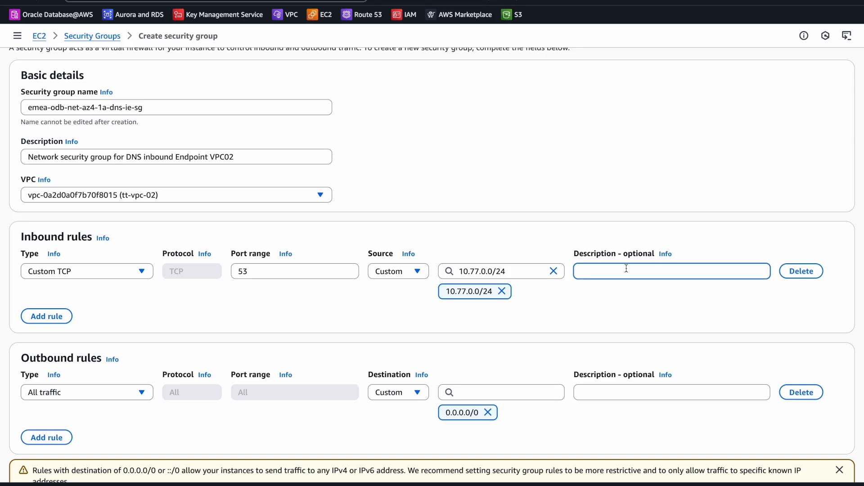
text(DNS forwarder rule)
key(ctrl+a)
key(ctrl+c)
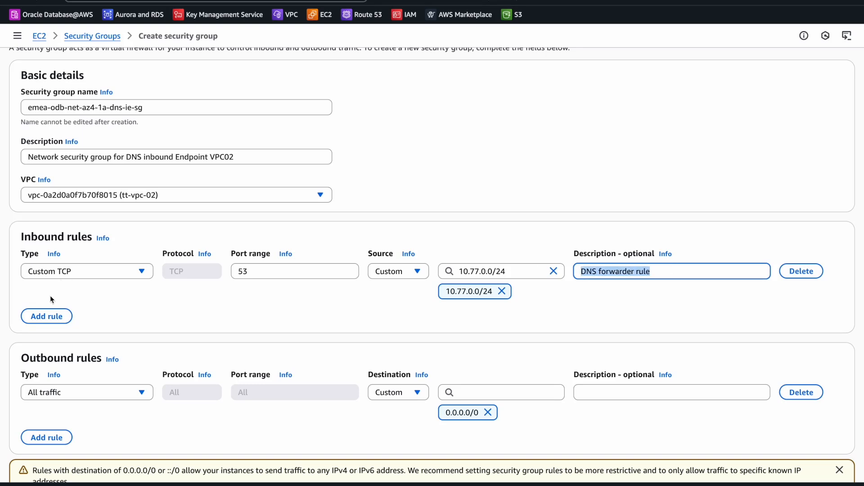
- Add a DNS (UDP) inbound rule with source 10.77.0.0/24 and the copied description "DNS forwarder rule"
click(46, 316)
click(120, 312)
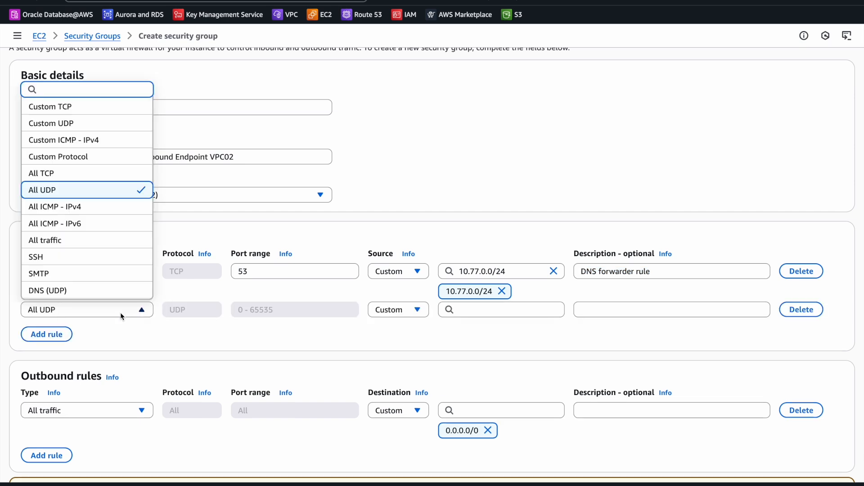
click(112, 291)
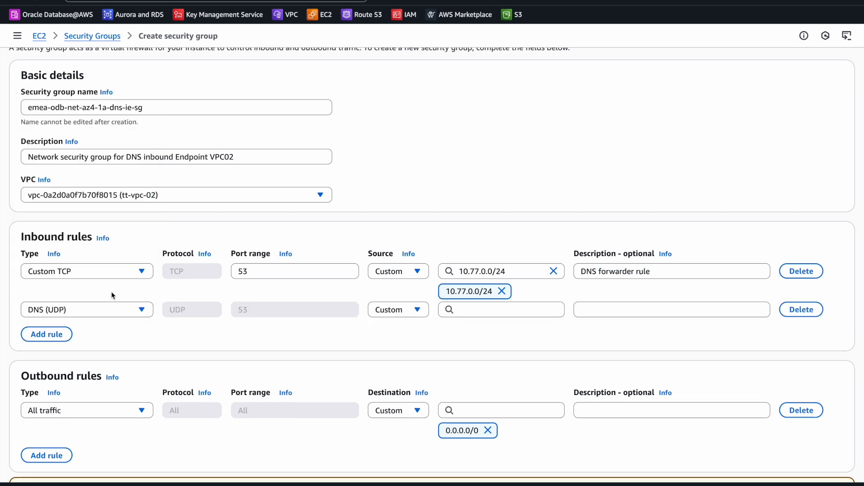
click(471, 309)
text(10.77.0.0/24)
click(592, 308)
key(ctrl+v)
click(596, 344)
- Add a tag to the security group with key createdby and the creator's username as its value
scroll(597, 345, down, 1)
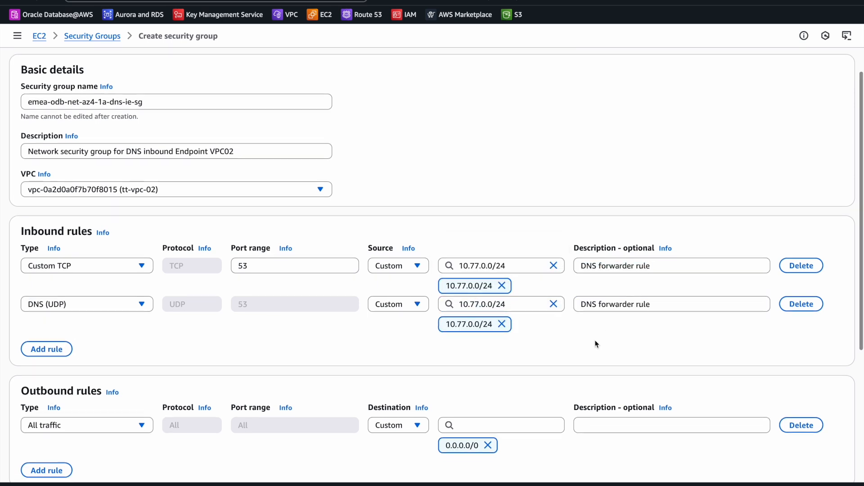
scroll(595, 342, down, 2)
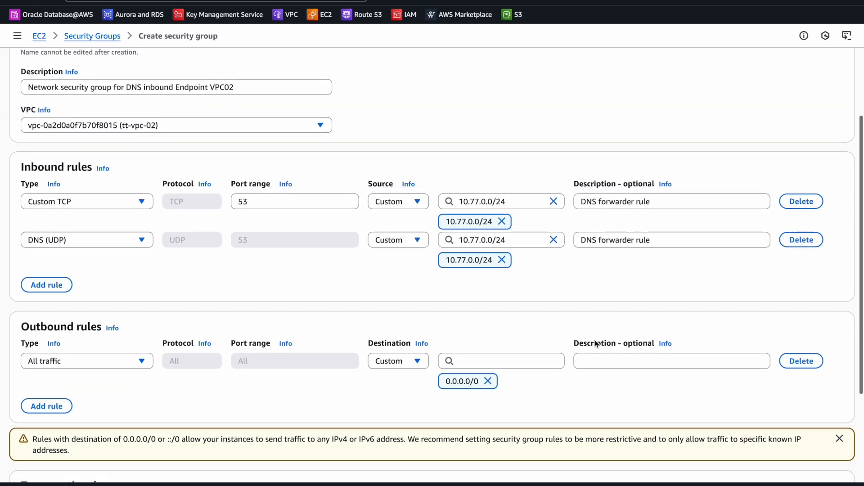
scroll(596, 344, down, 2)
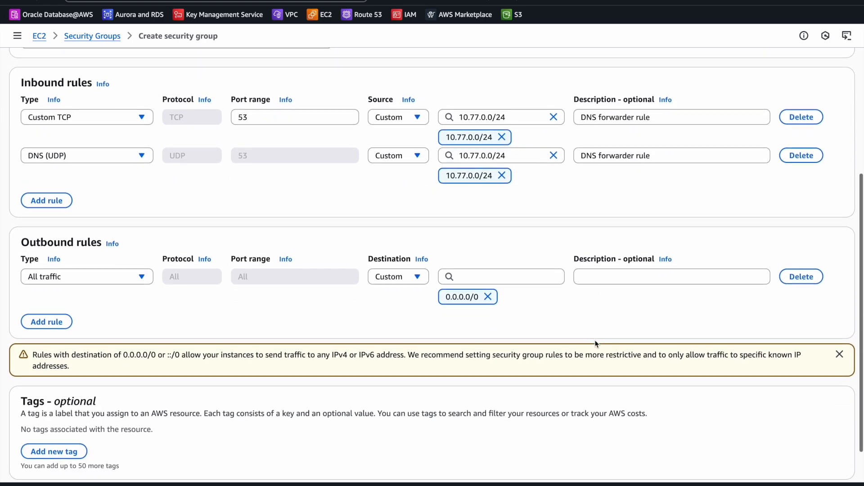
scroll(595, 340, down, 1)
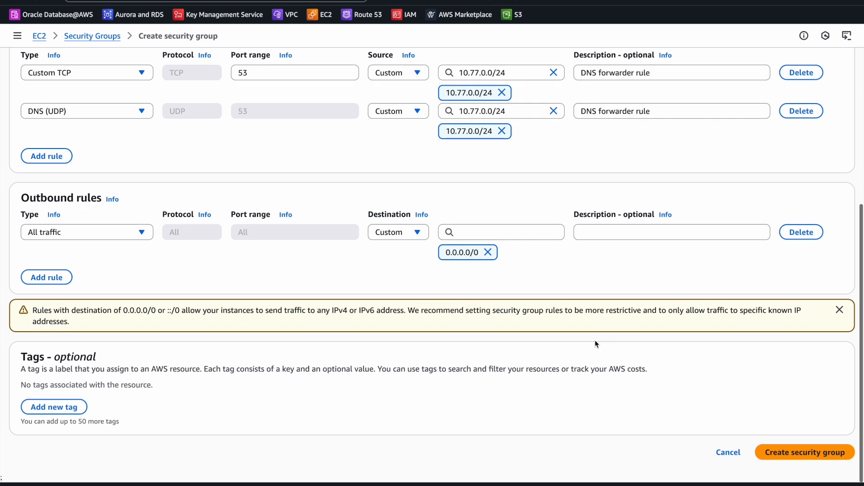
click(86, 410)
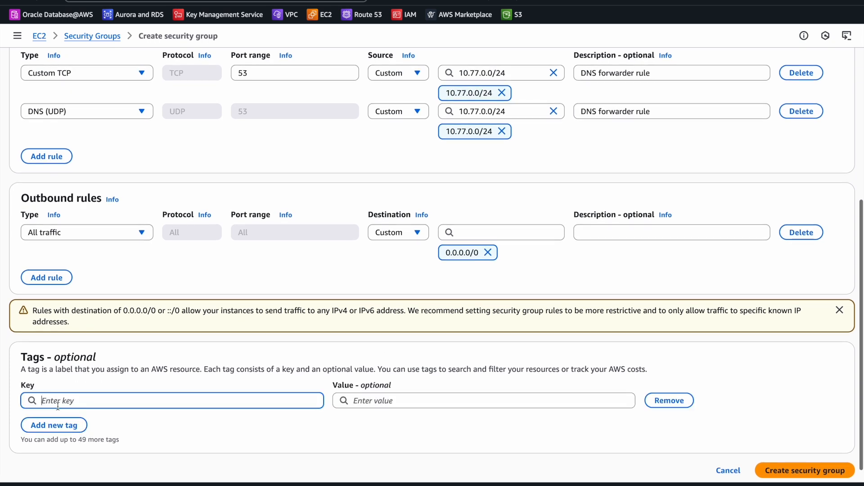
text(createdby)
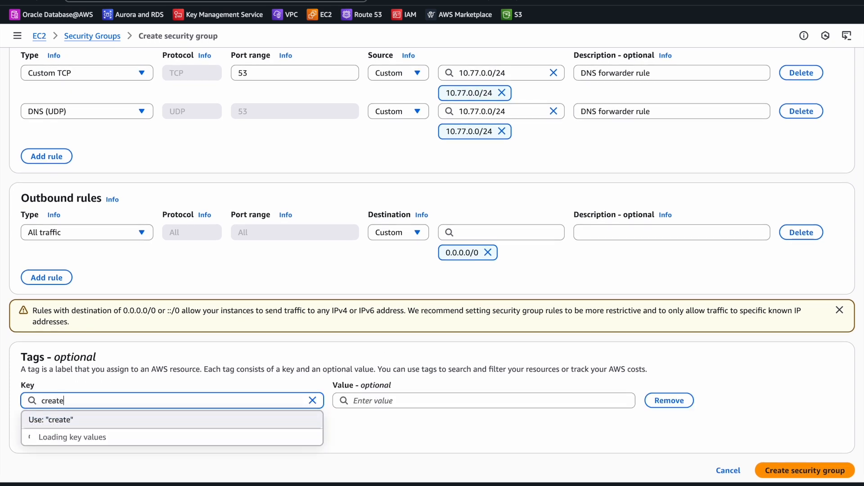
click(377, 402)
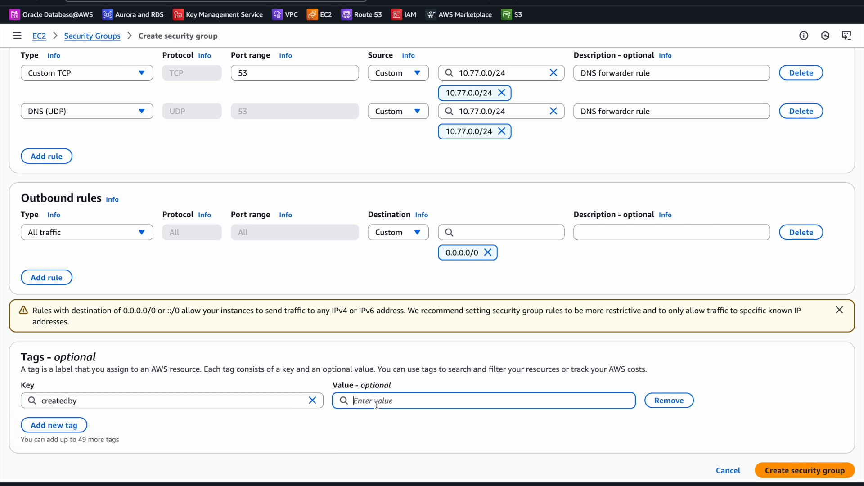
text(gibonzi)
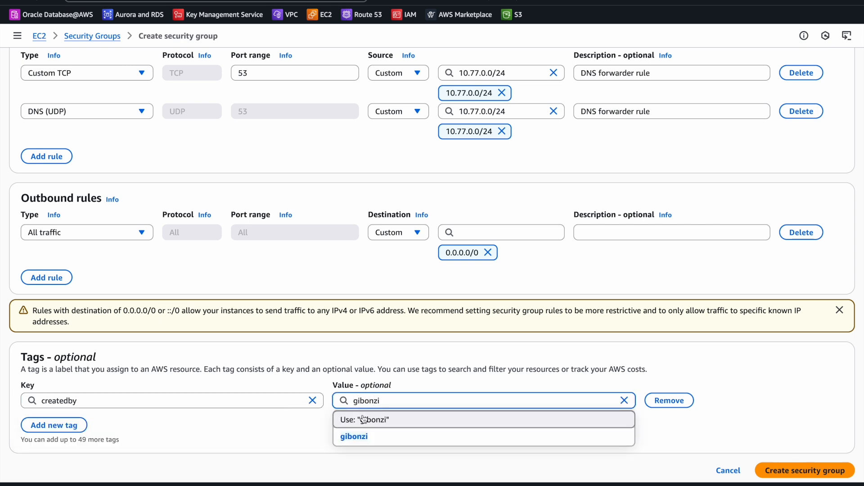
click(364, 420)
- Create the security group and review its inbound and outbound rules
click(787, 446)
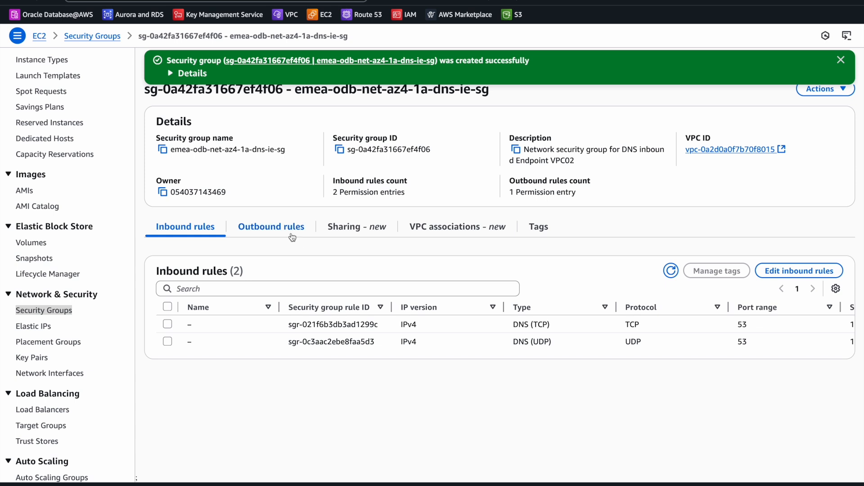
scroll(450, 345, right, 5)
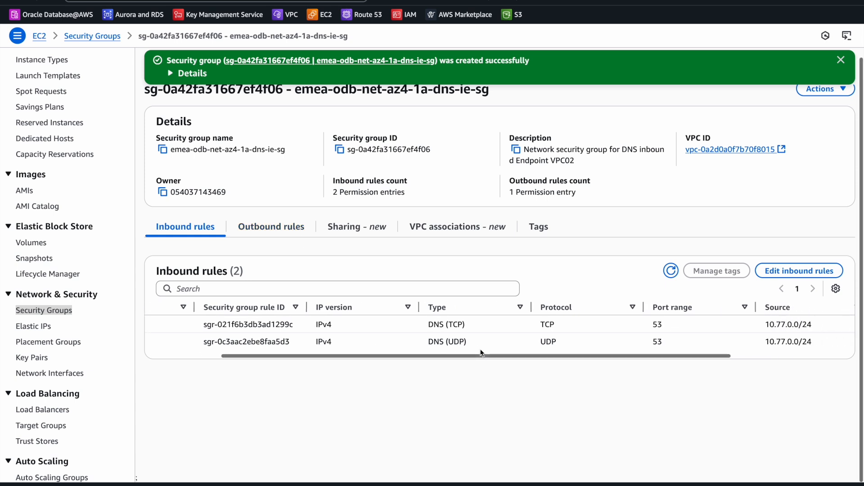
click(272, 227)
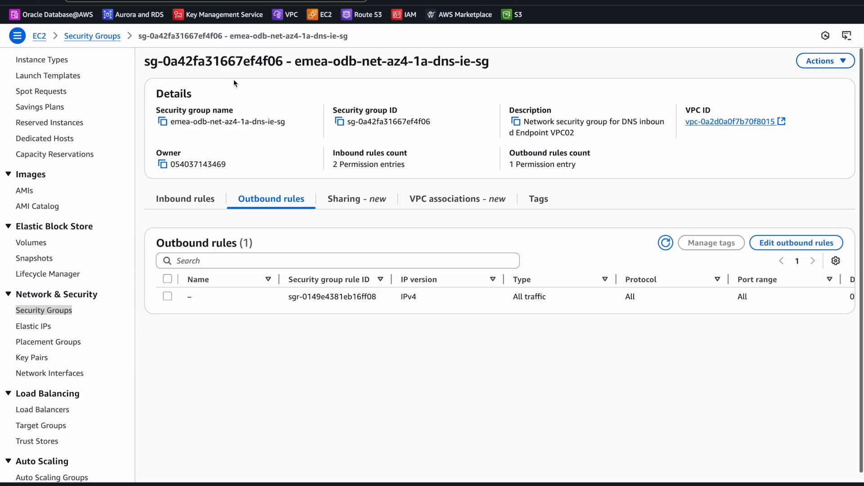
- Go to Route 53 and open the Resolver's inbound endpoints list
click(372, 15)
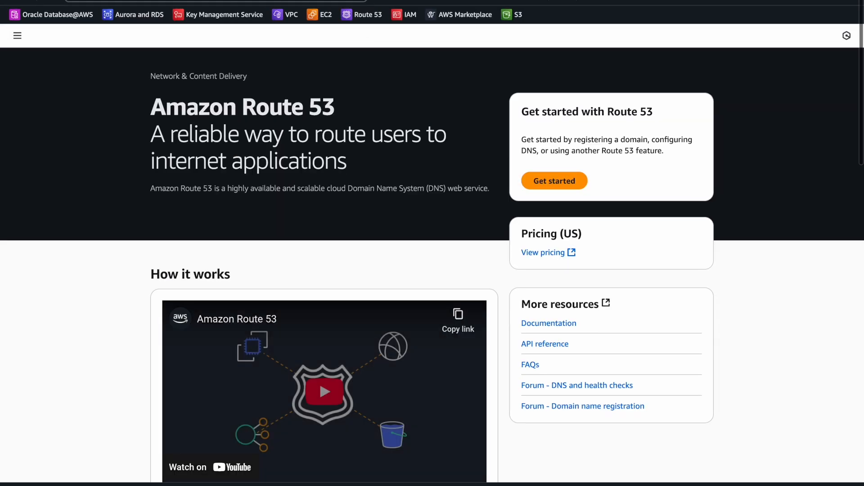
click(17, 35)
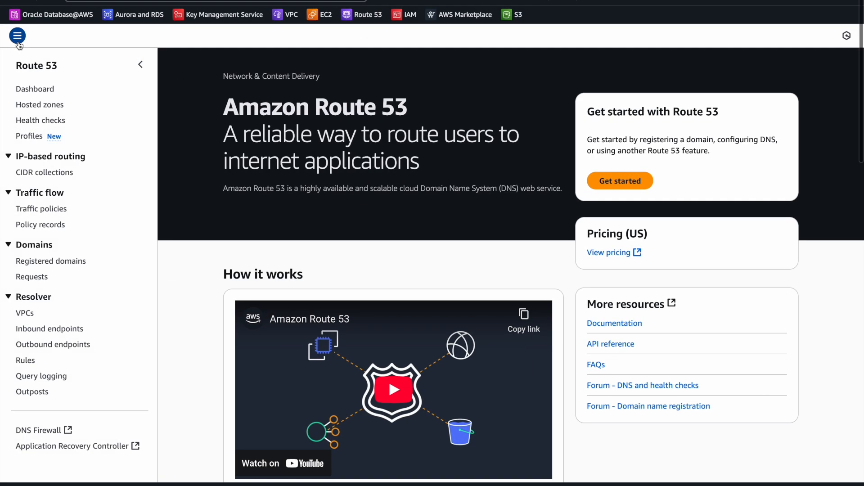
click(50, 329)
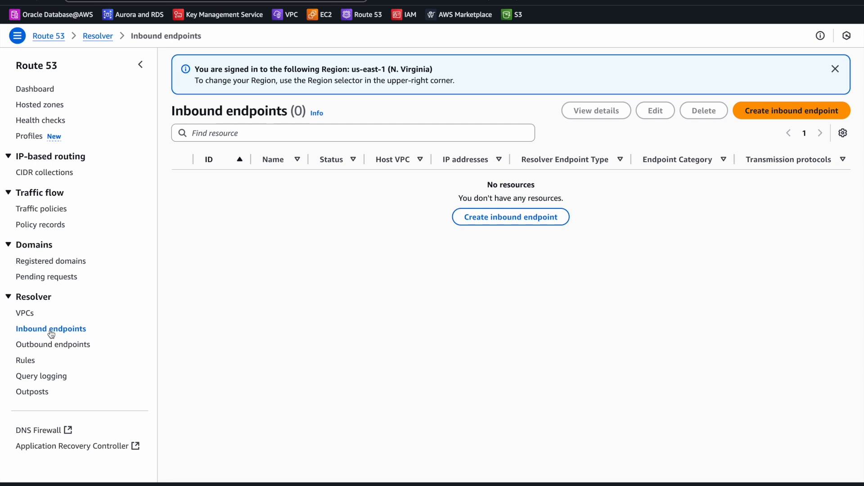
- Start a new inbound endpoint named emea-odb-net-az4-1a-dns-ie with the endpoint category Default
click(774, 112)
click(77, 167)
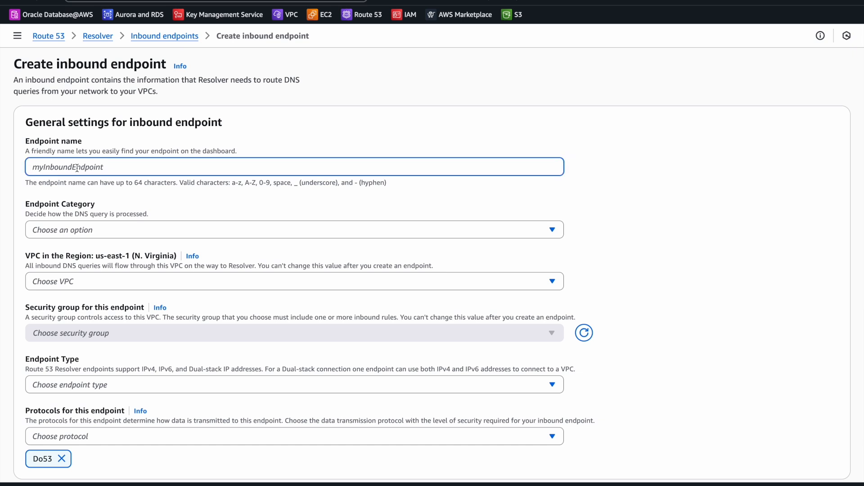
text(emea-odb-net-az4-1a-dns-ie)
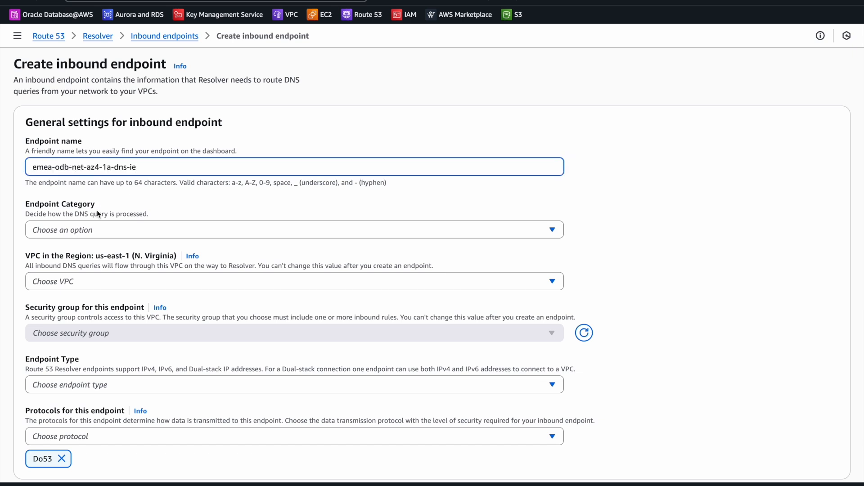
click(78, 230)
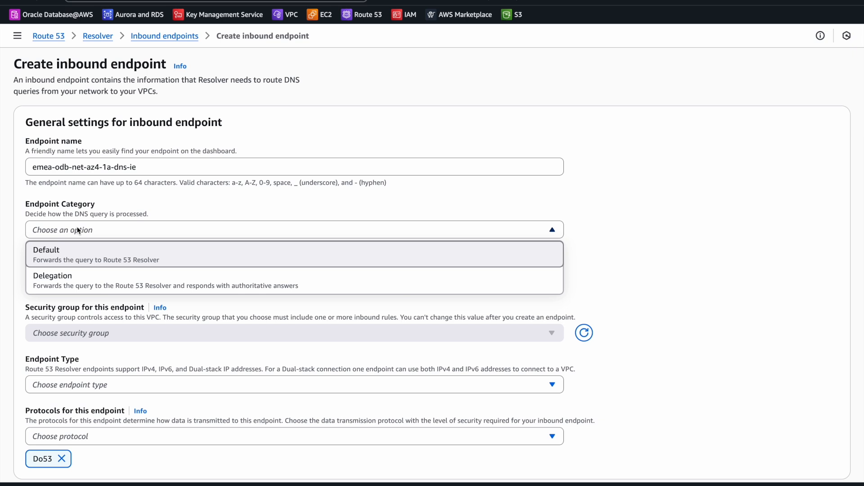
click(82, 255)
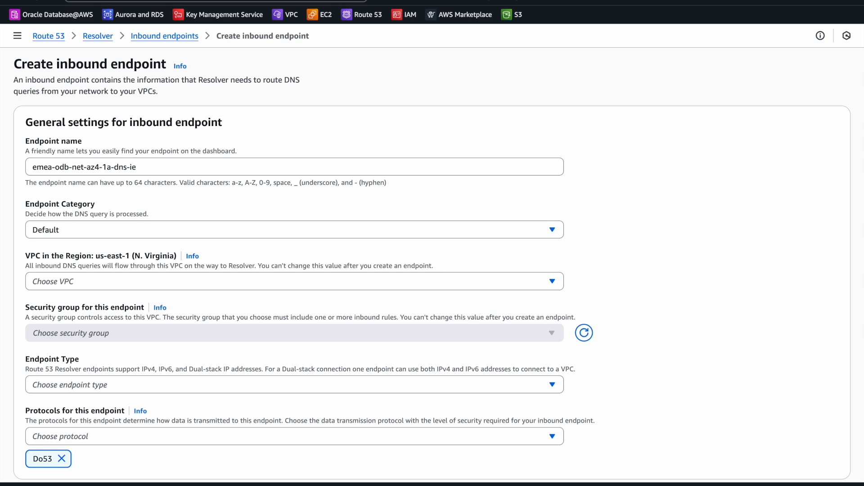
- Set the endpoint's VPC to tt-vpc-02 (vpc-0a2d0a0f7b70f8015)
scroll(279, 212, down, 1)
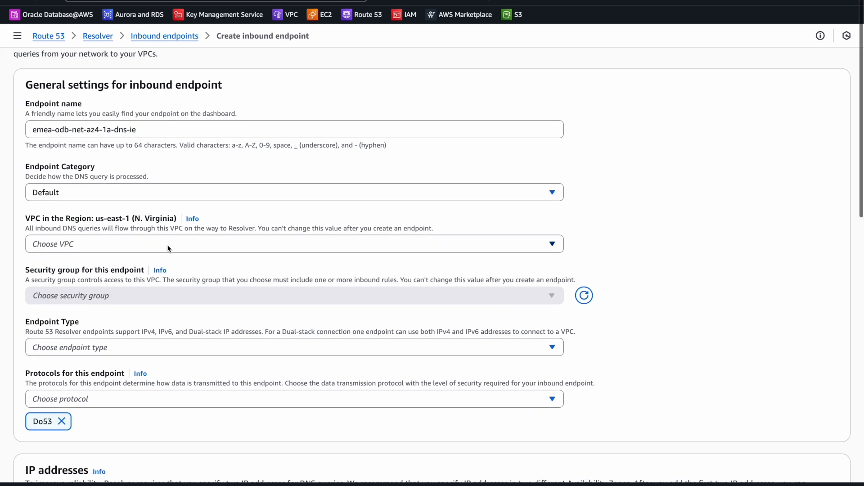
click(168, 248)
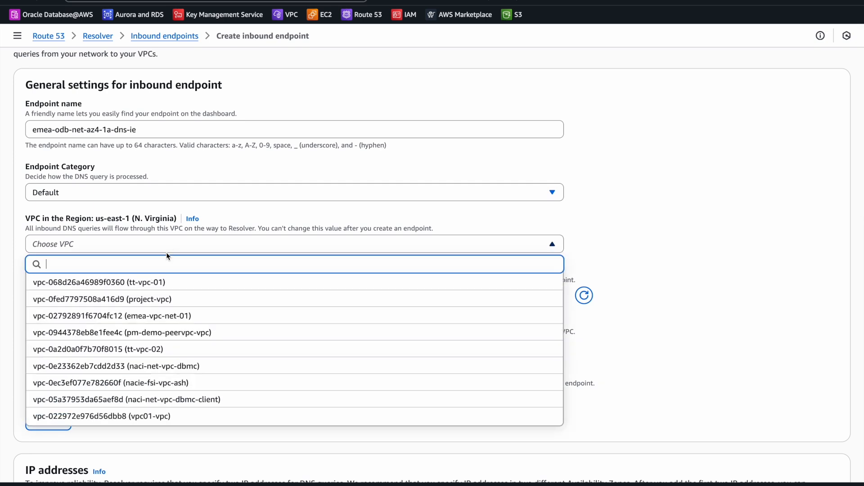
click(161, 347)
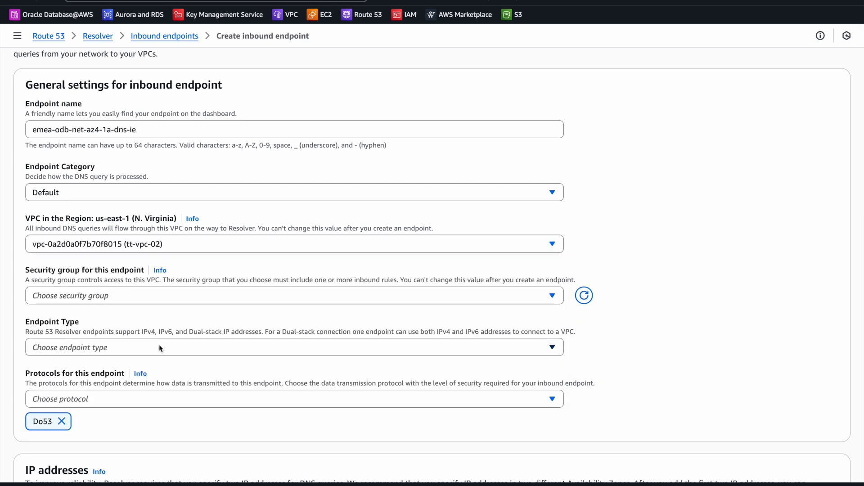
- Assign the security group emea-odb-net-az4-1a-dns-ie-sg to the endpoint and set the endpoint type to IPv4
scroll(161, 348, down, 1)
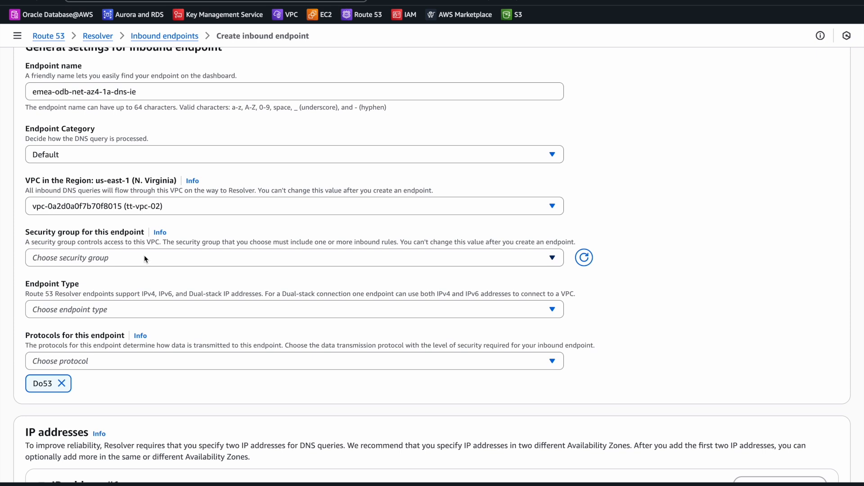
click(144, 259)
scroll(90, 310, down, 1)
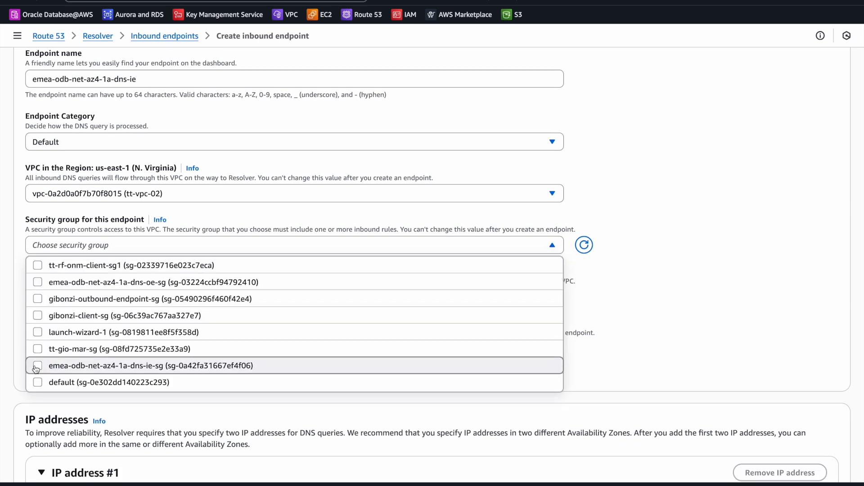
click(37, 365)
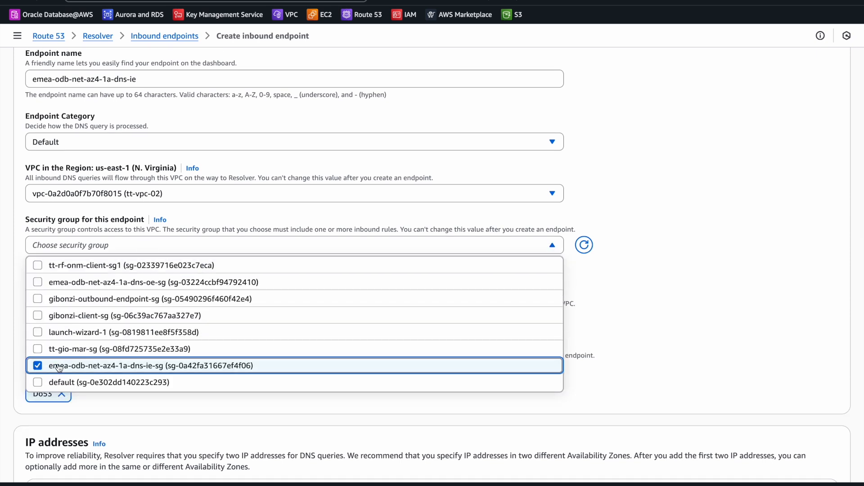
click(212, 405)
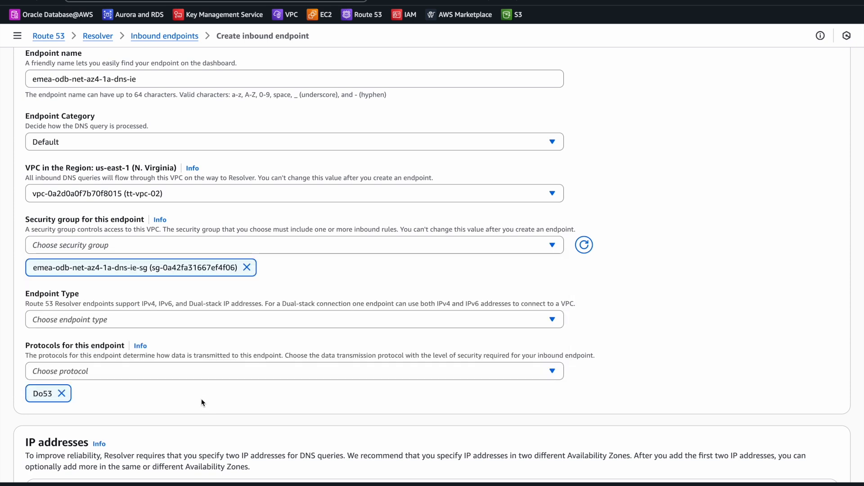
click(109, 319)
click(96, 336)
- For IP address #1, select availability zone us-east-1a and the private subnet subnet-04fab1b82f5fcc78a (10.43.0.144/28)
scroll(97, 336, down, 1)
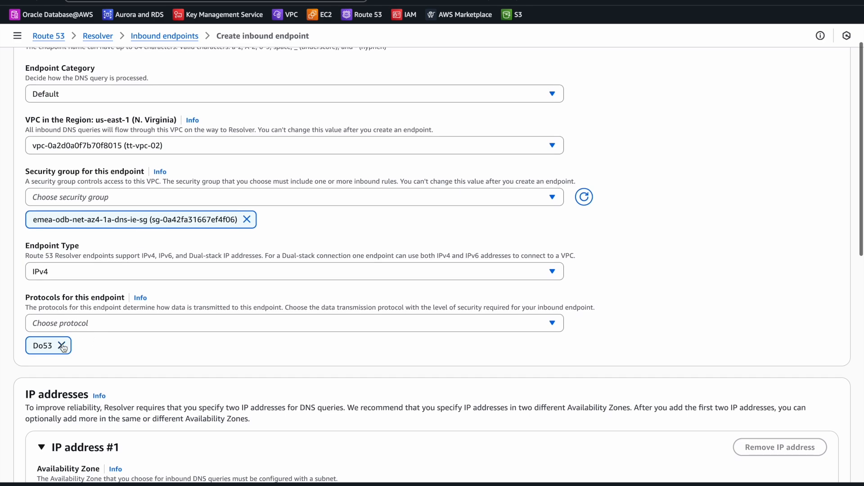
scroll(63, 348, down, 4)
scroll(63, 348, down, 3)
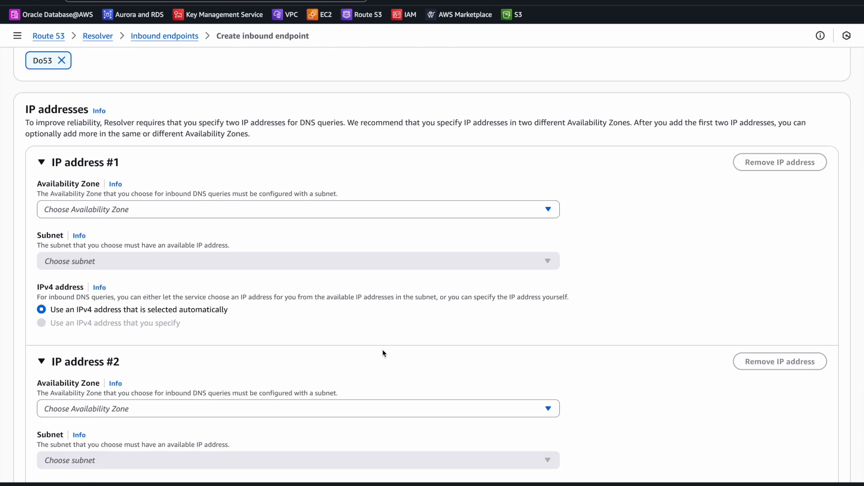
click(110, 210)
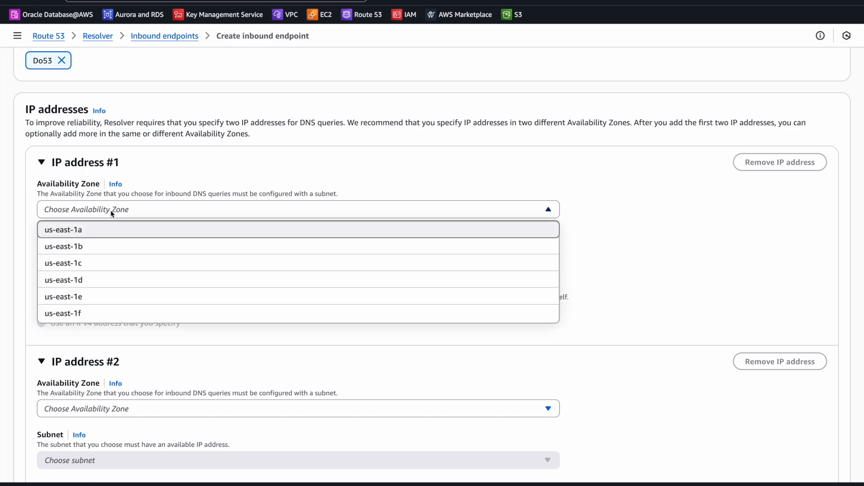
click(103, 233)
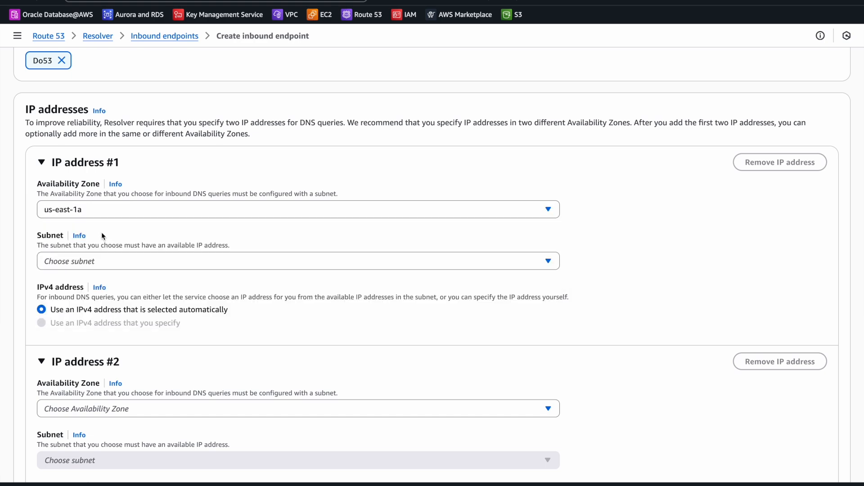
scroll(102, 234, down, 1)
click(102, 229)
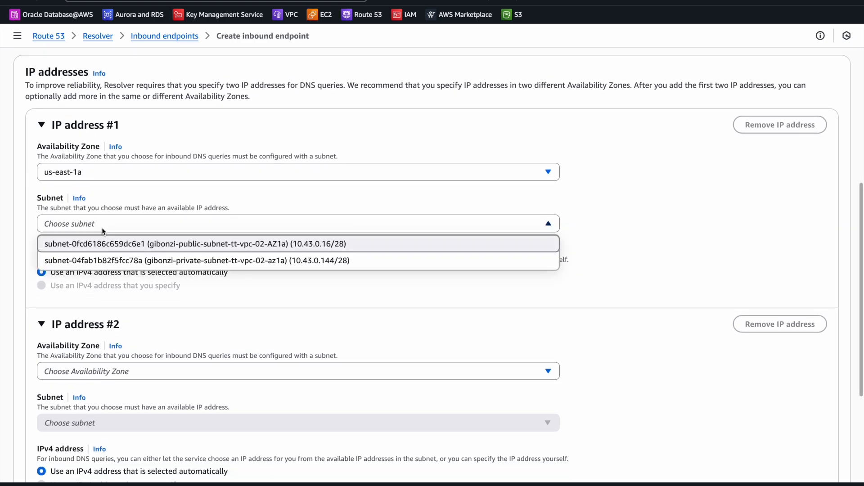
click(102, 261)
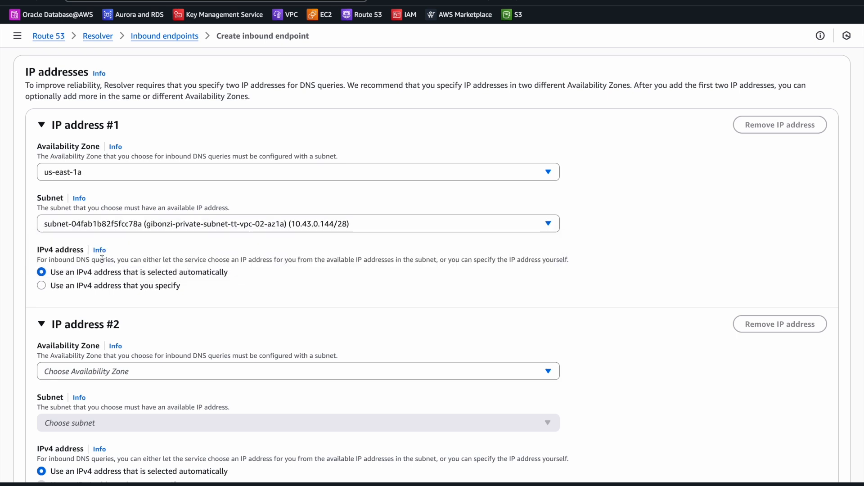
- For IP address #2, select availability zone us-east-1b and the subnet private-subnet-tt-vpc-02 (10.43.0.128/28)
scroll(102, 260, down, 3)
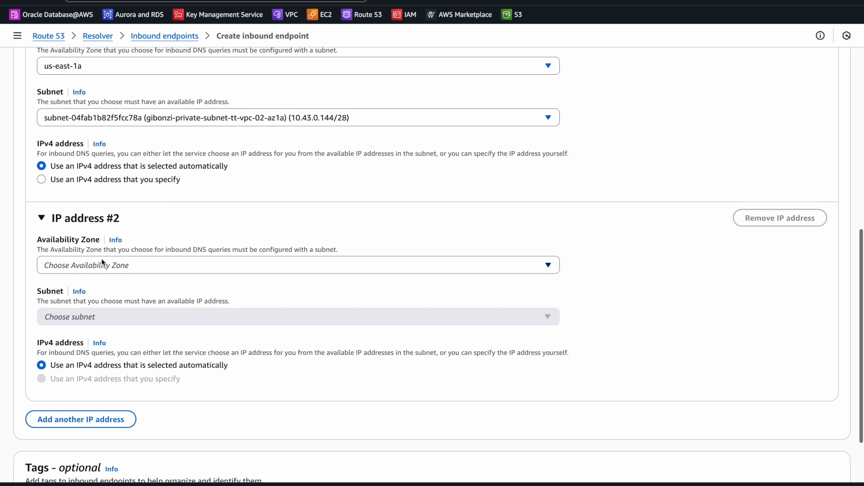
click(101, 265)
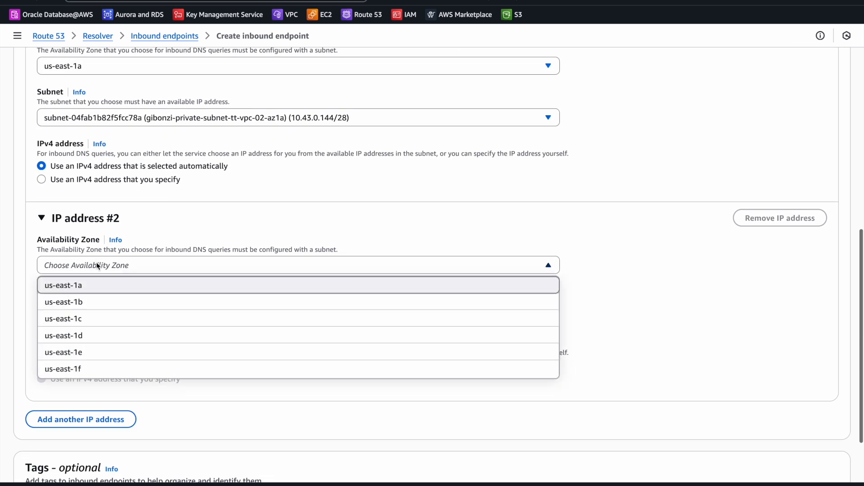
click(92, 302)
click(82, 317)
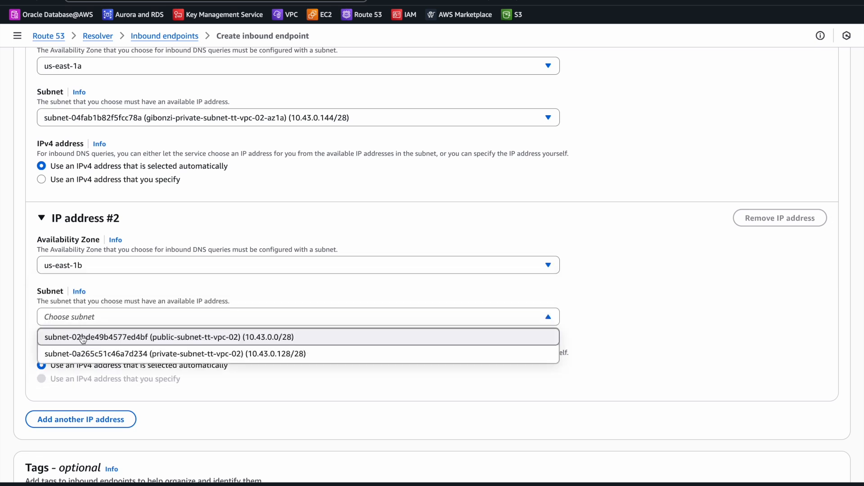
click(83, 353)
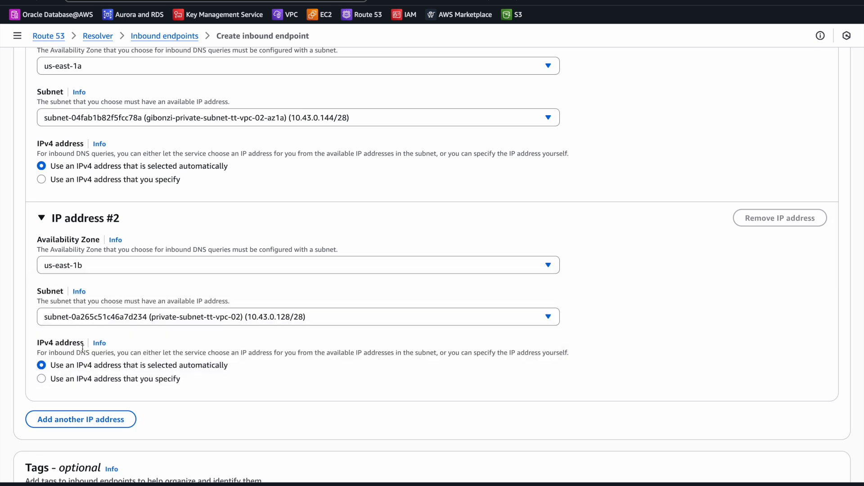
- Tag the endpoint with key createdby and the creator's username as its value, and create the inbound endpoint
scroll(82, 349, down, 3)
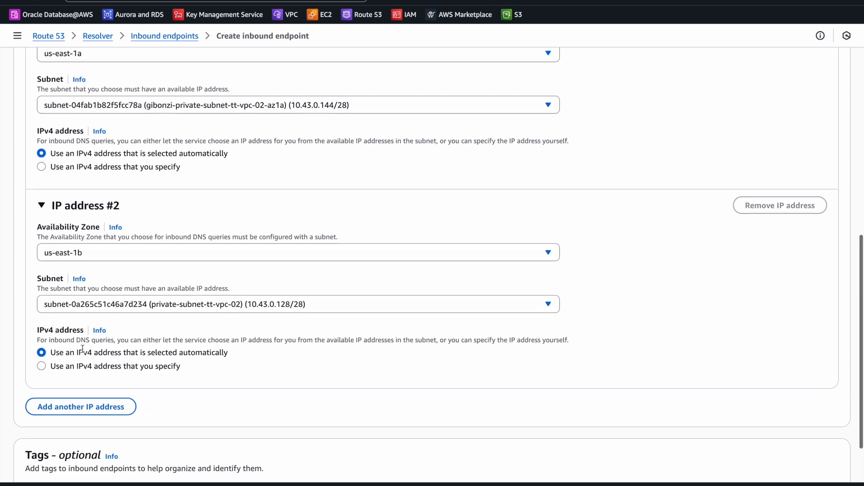
scroll(82, 349, up, 1)
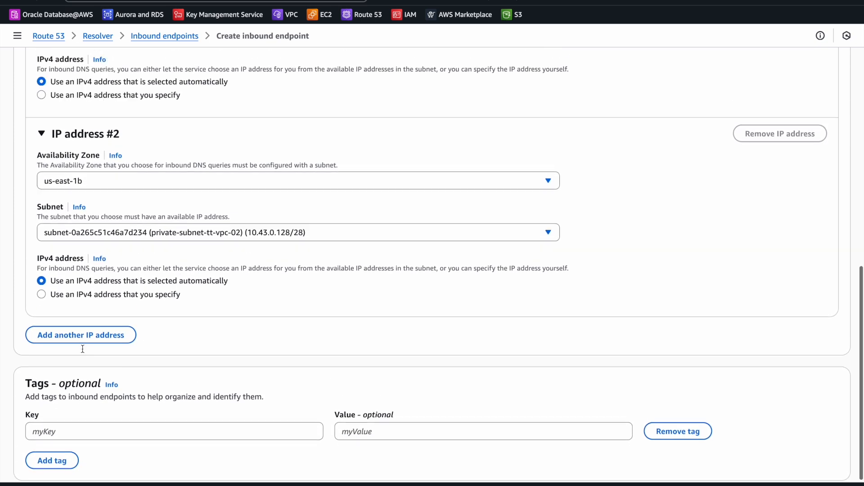
scroll(83, 349, down, 1)
click(64, 383)
text(create)
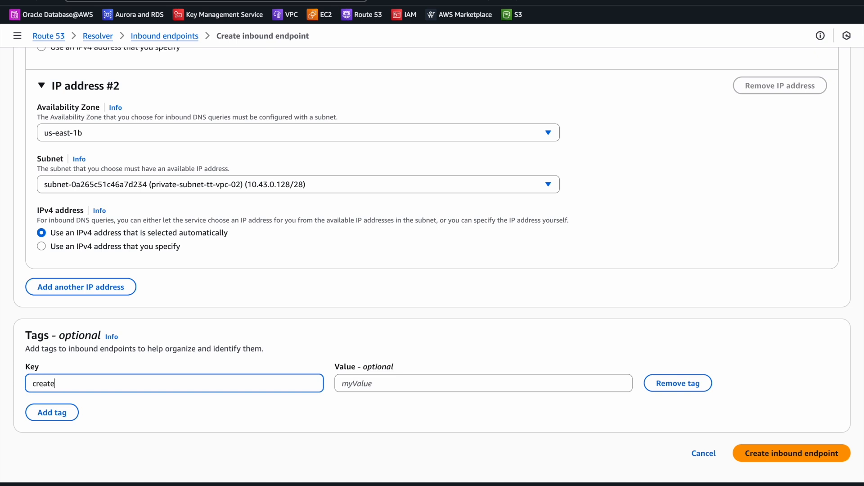
text(dby)
click(395, 383)
text(gibonzi)
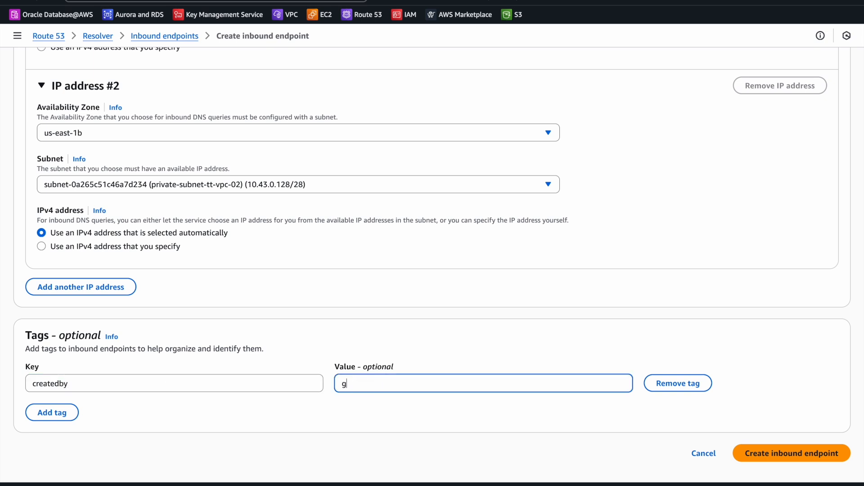
click(782, 459)
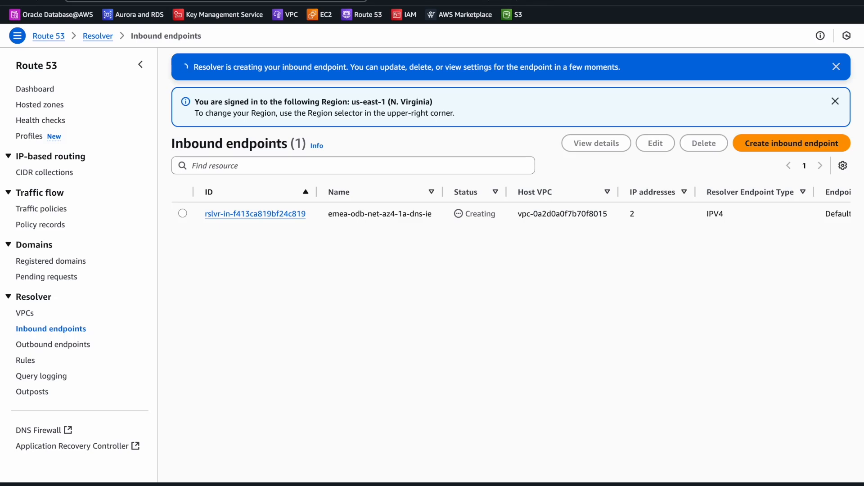
- Open the new inbound endpoint's details and examine its status and assigned IP addresses
click(241, 215)
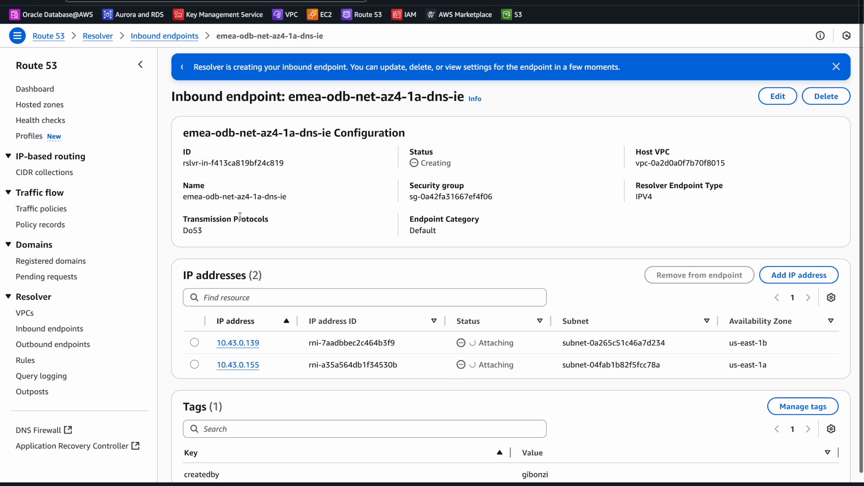
drag(452, 164, 415, 165)
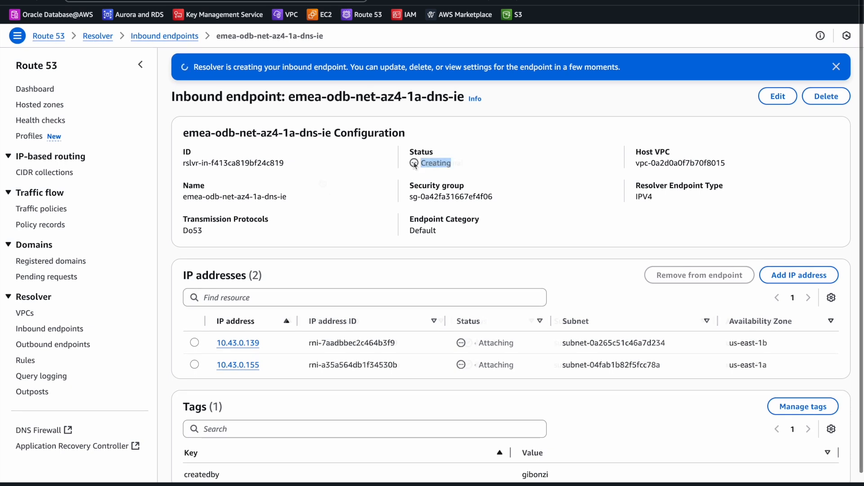
drag(470, 170, 409, 166)
click(265, 344)
drag(263, 340, 218, 341)
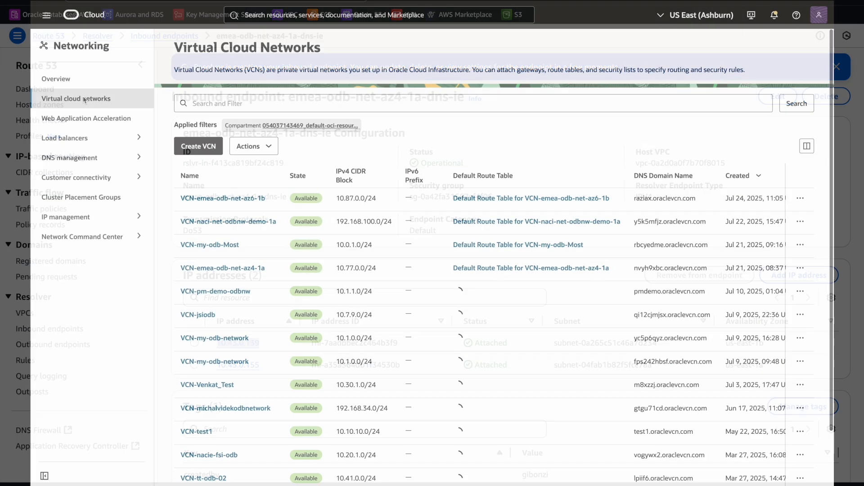
- In Oracle Cloud's virtual cloud networks, search for "emea" and open VCN-emea-odb-net-az4-1a
click(269, 105)
text(emea)
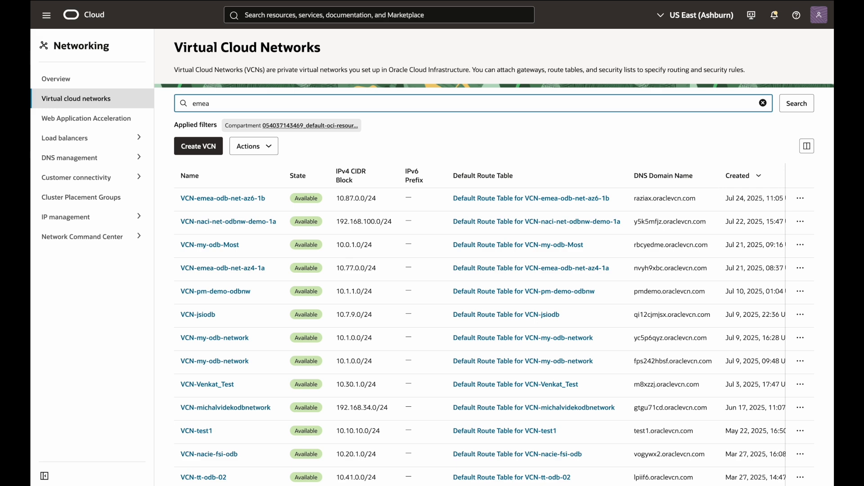
key(Return)
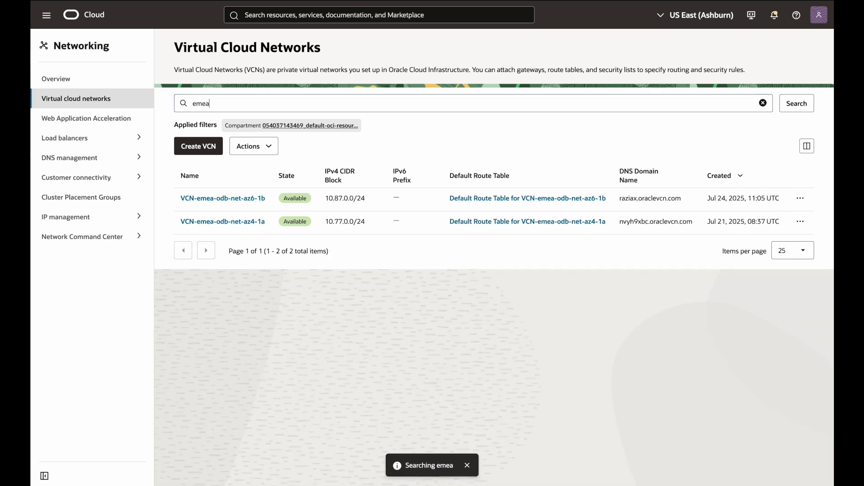
click(241, 224)
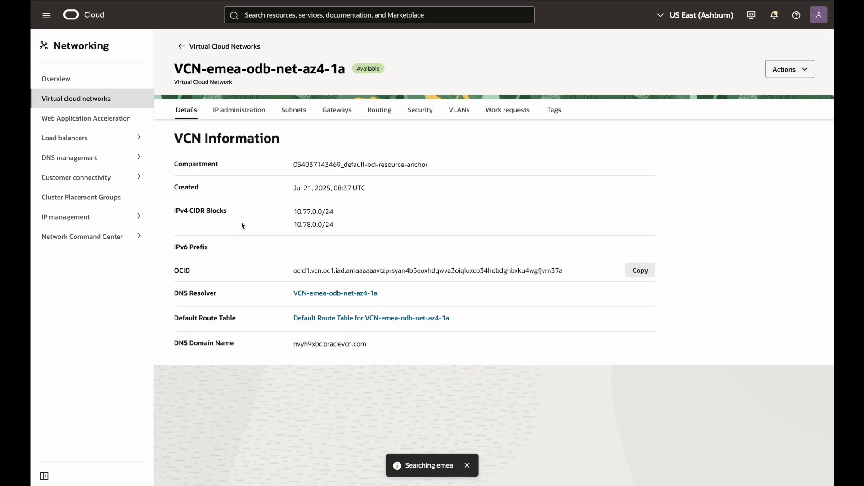
- Start a new network security group in this VCN and name it emea_dns_forwarder_nsg
click(428, 118)
scroll(382, 286, down, 3)
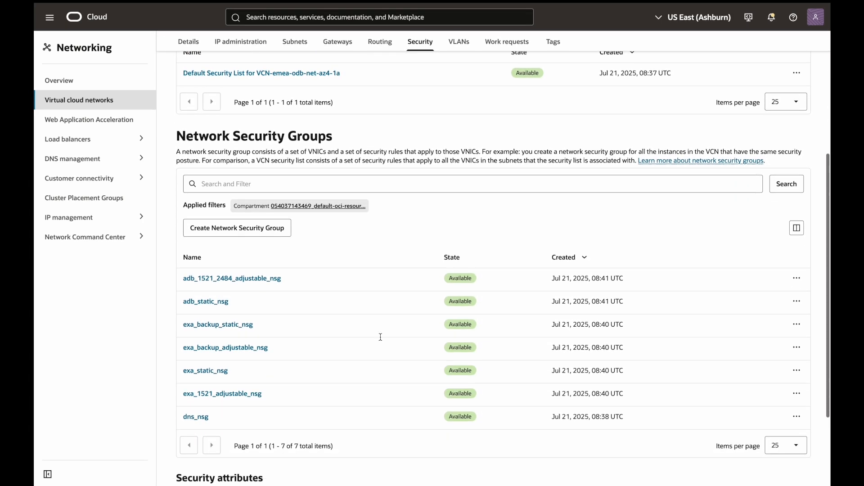
click(241, 206)
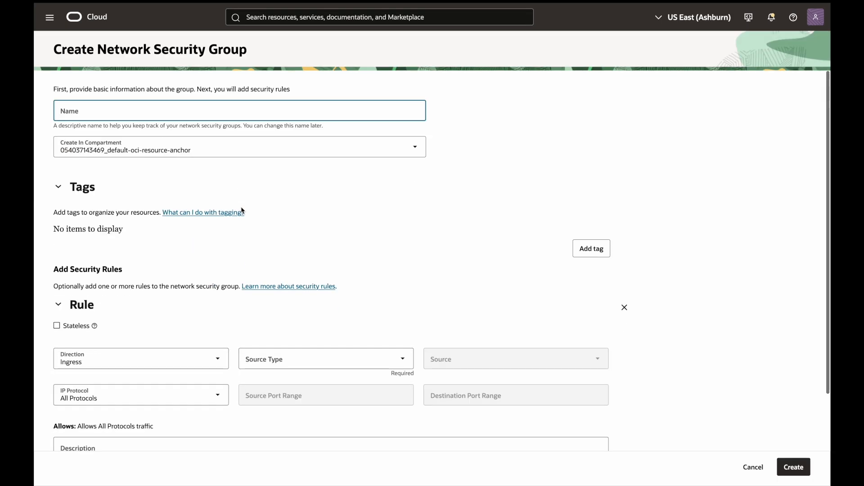
click(77, 111)
text(emea_dns_forwarder_nsg)
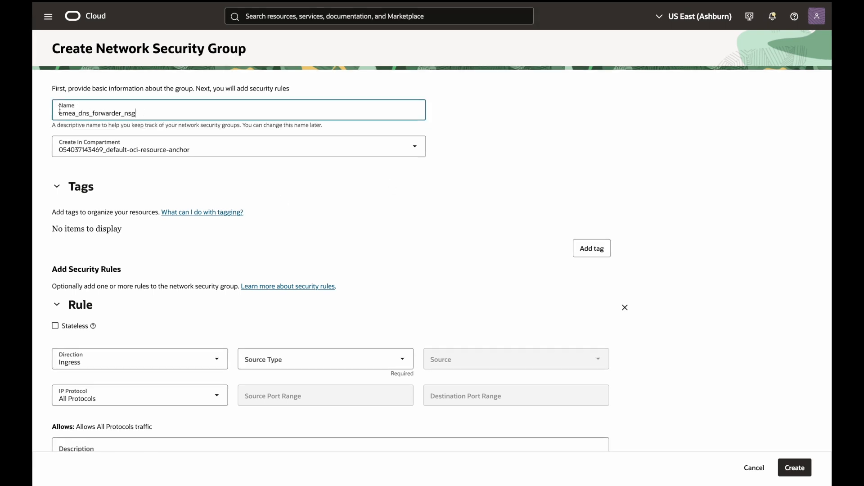
- Set up the first egress rule of the security group with destination type CIDR and destination CIDR 10.43.0.0/24
scroll(61, 110, down, 3)
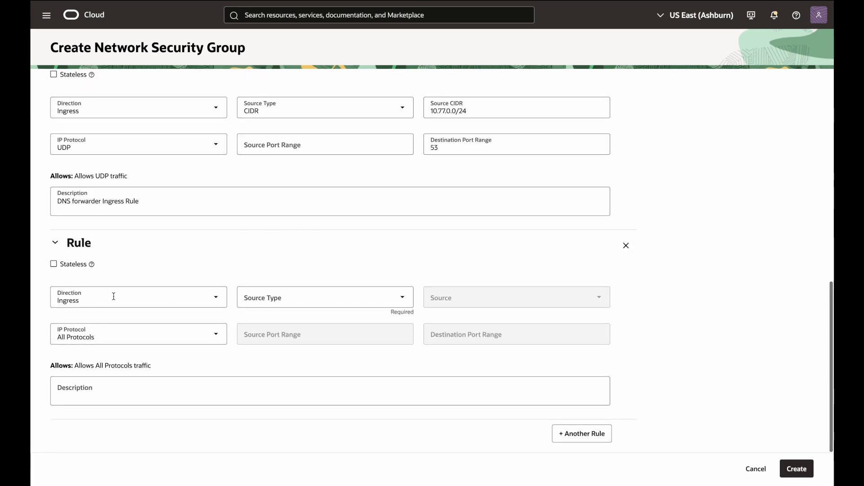
click(115, 300)
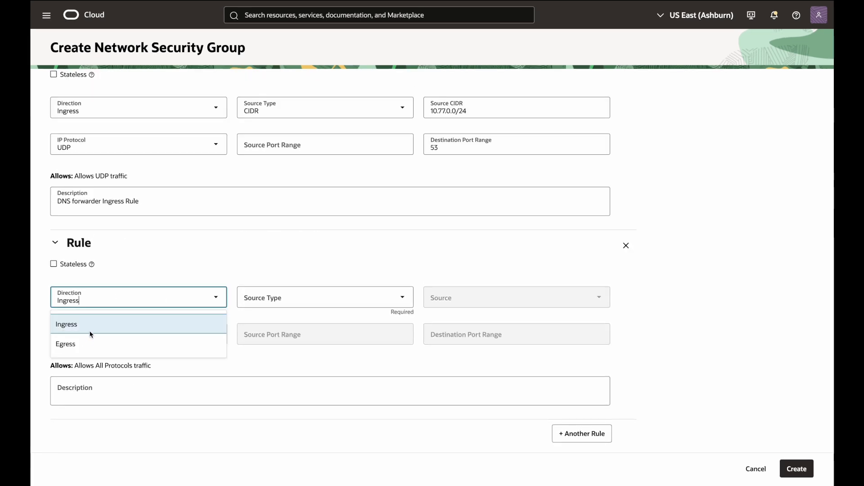
click(90, 343)
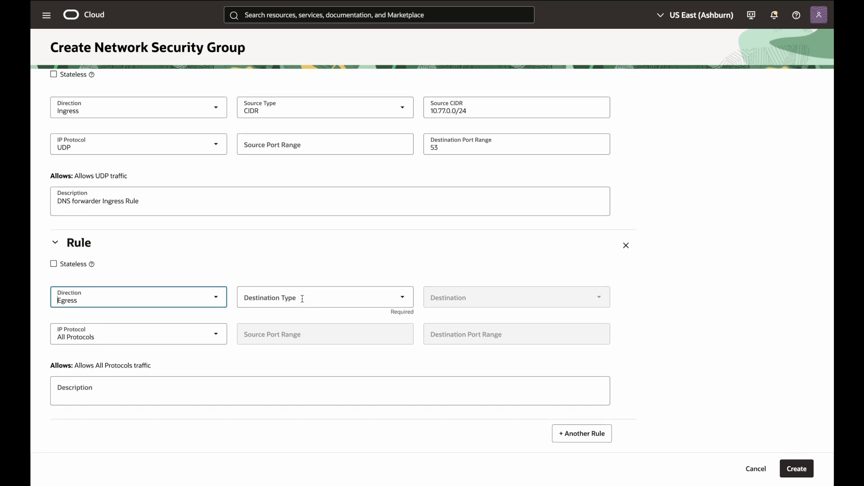
click(301, 298)
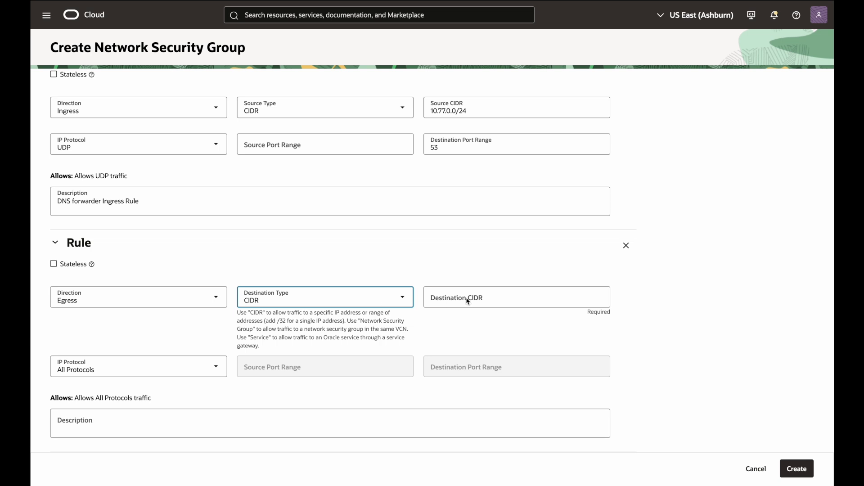
click(496, 297)
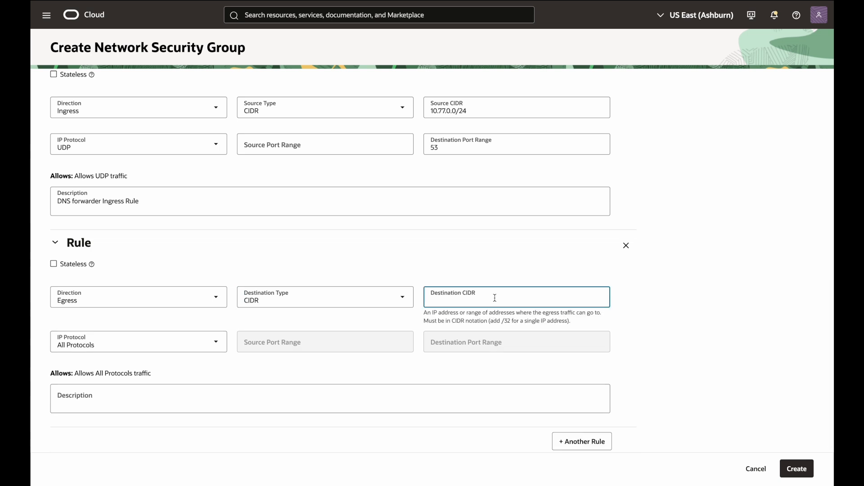
text(10)
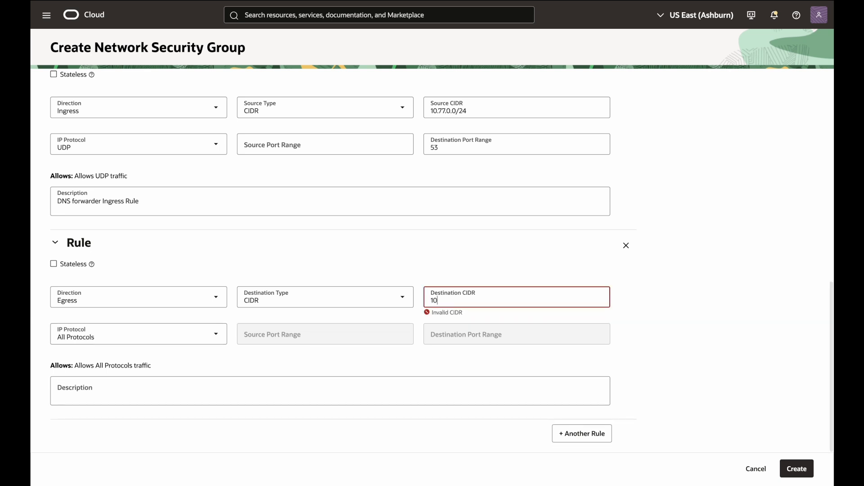
text(.43)
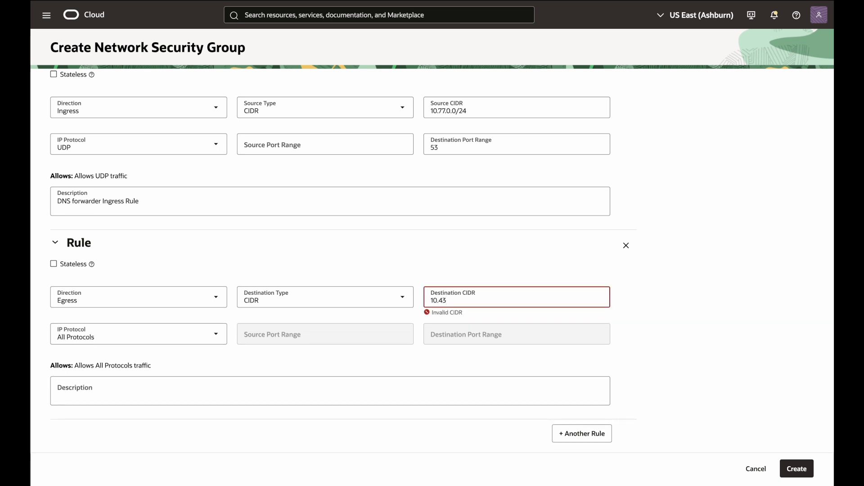
text(.0.0/24)
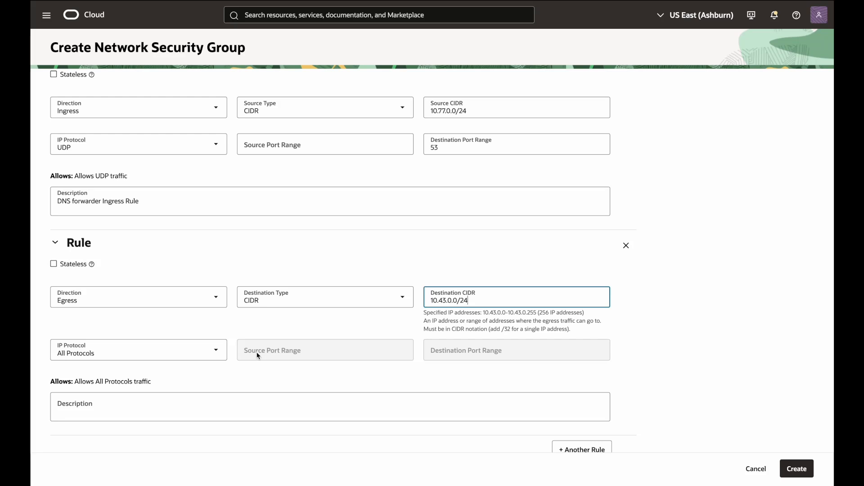
click(436, 349)
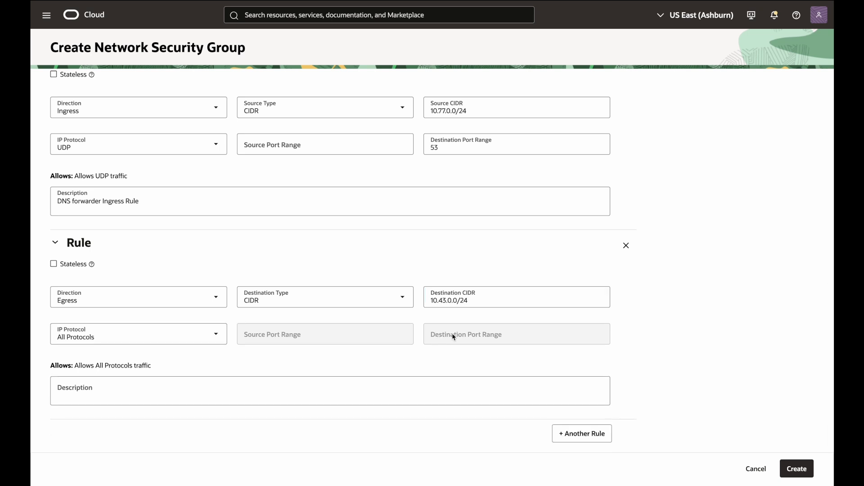
- Set this egress rule to TCP with destination port 53 and describe it as "DNS forwarder Egress Rule"
click(168, 336)
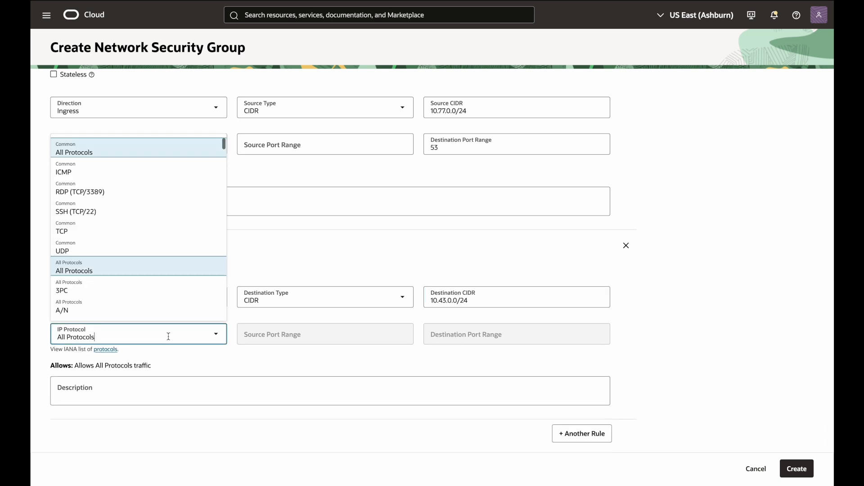
click(113, 232)
click(471, 337)
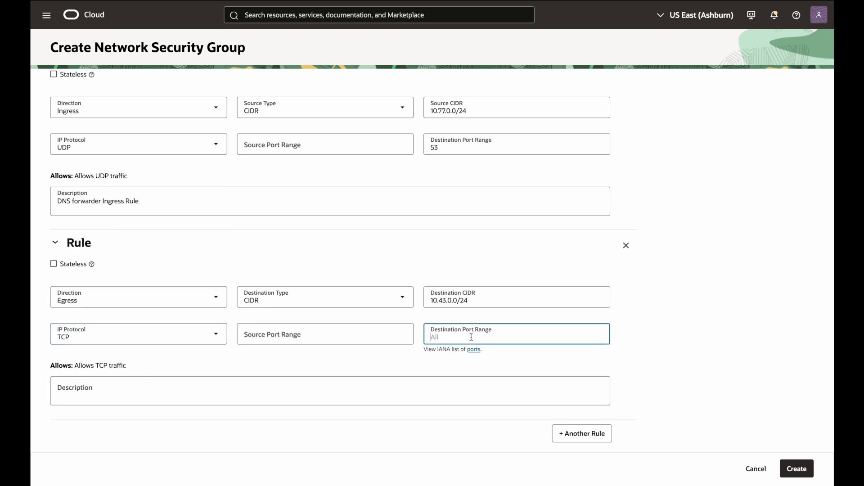
text(53)
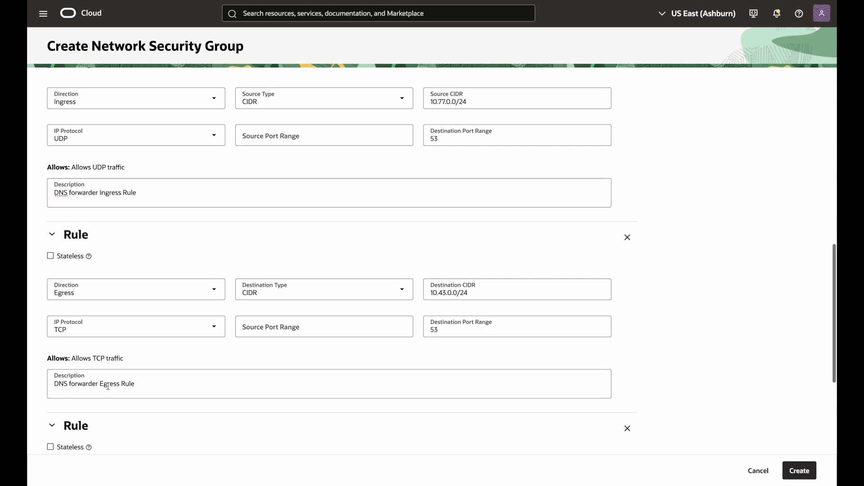
- Add a second egress rule to CIDR 10.43.0.0/24 for UDP destination port 53, and create the network security group
scroll(106, 379, down, 3)
click(98, 344)
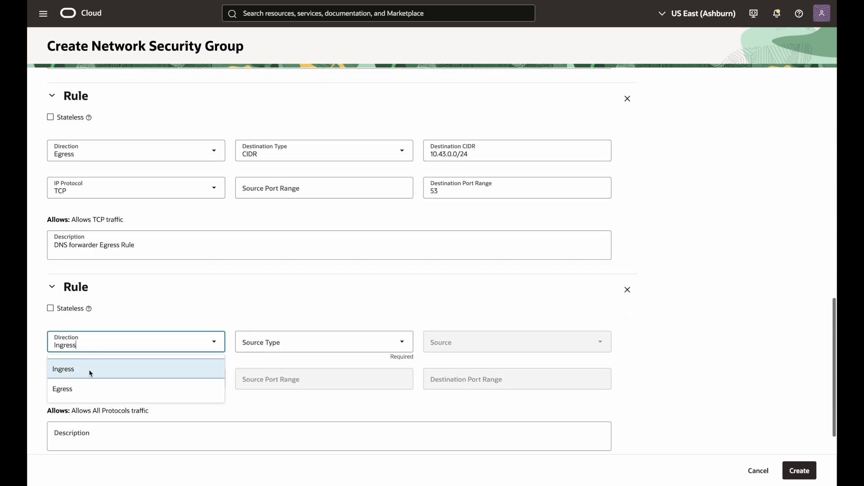
click(87, 386)
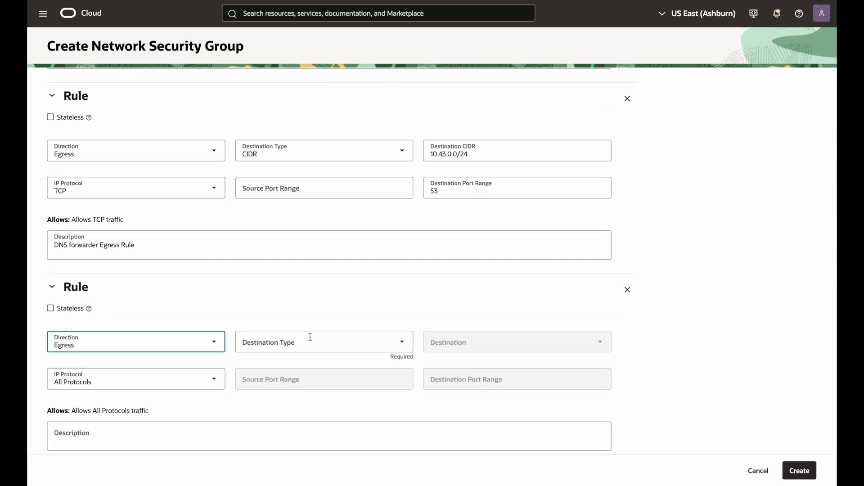
click(310, 342)
click(284, 366)
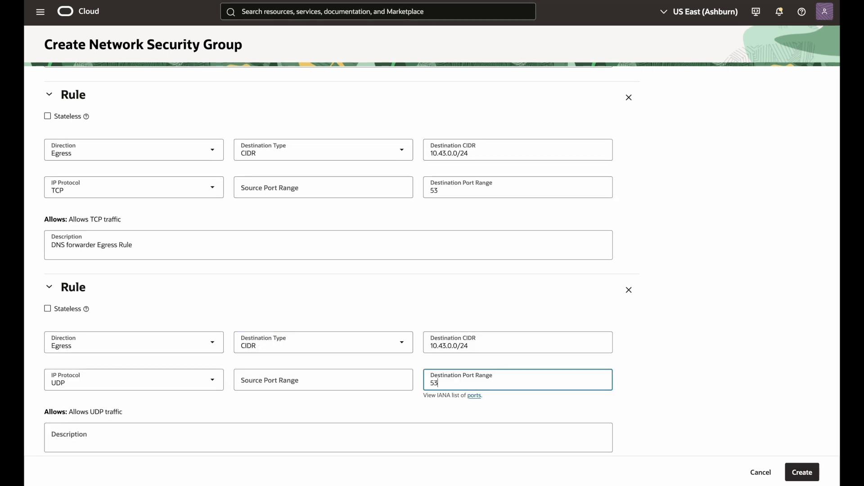
click(806, 473)
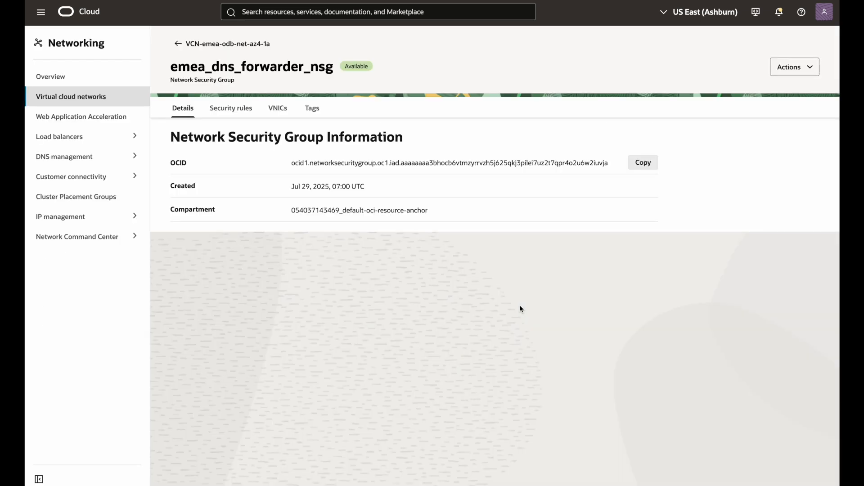
- Return to the virtual cloud networks list, search for "emea" and open VCN-emea-odb-net-az4-1a
click(179, 44)
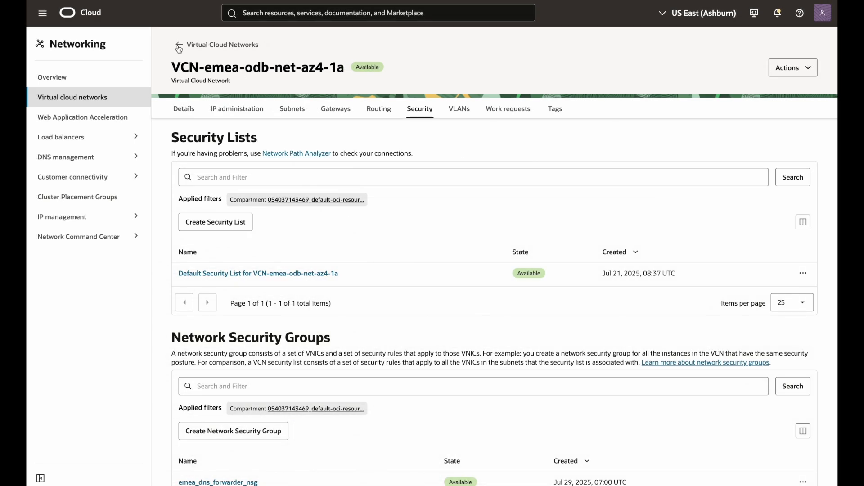
click(179, 46)
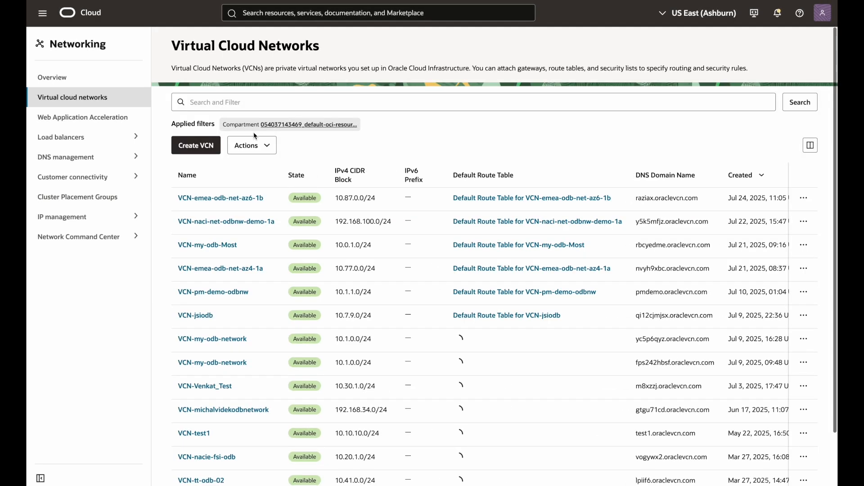
click(239, 103)
text(emea)
key(Return)
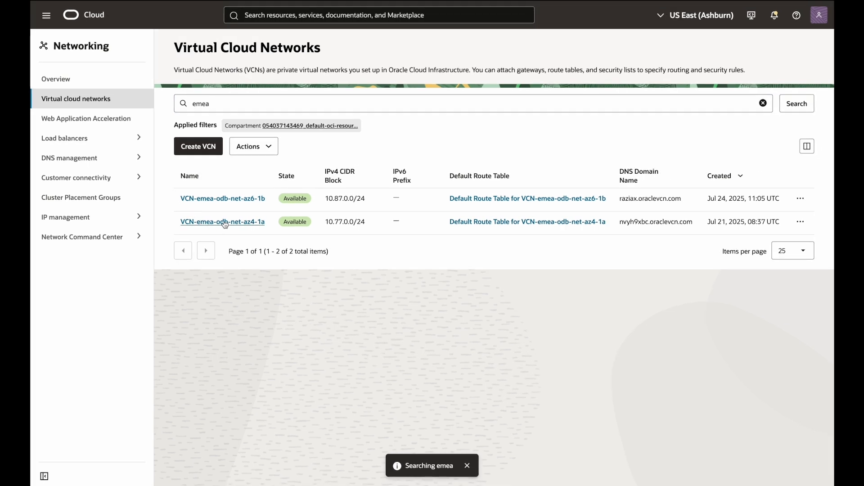
click(221, 220)
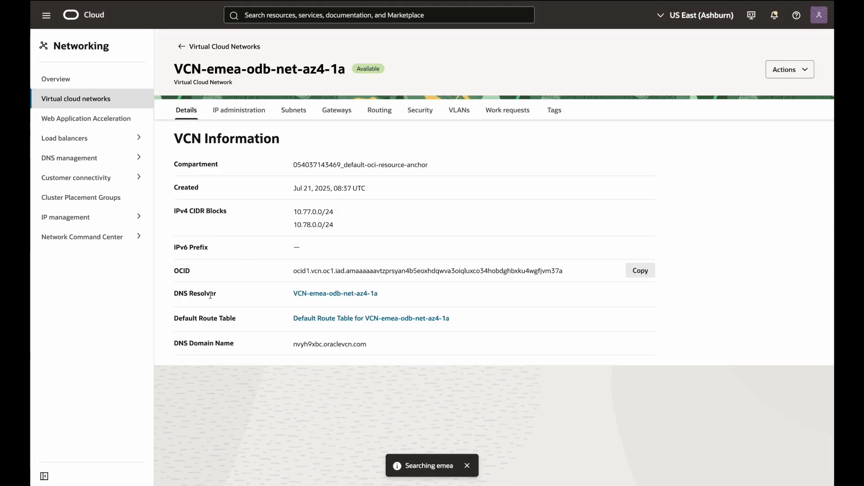
- Open the VCN's DNS resolver and start a new resolver rule with Domains as the rule condition
click(334, 293)
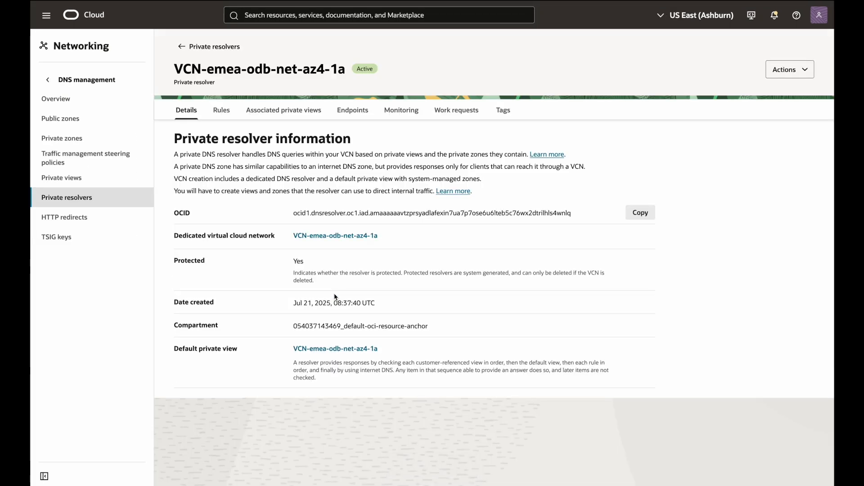
click(222, 110)
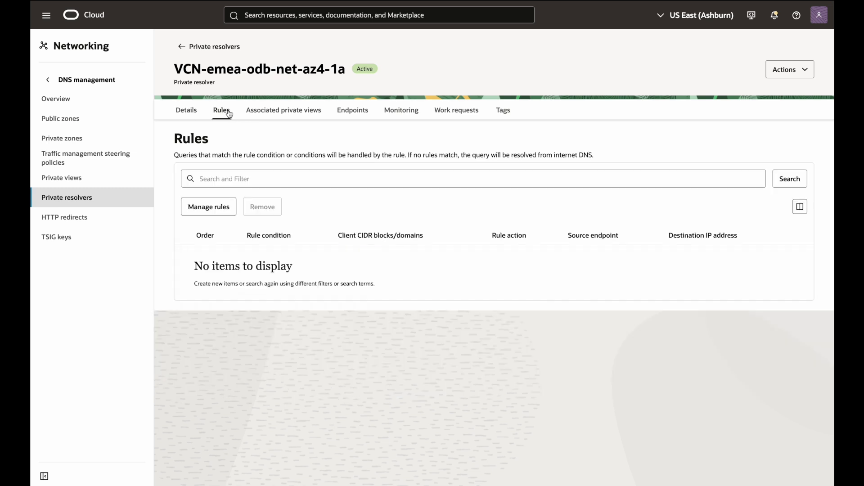
click(210, 207)
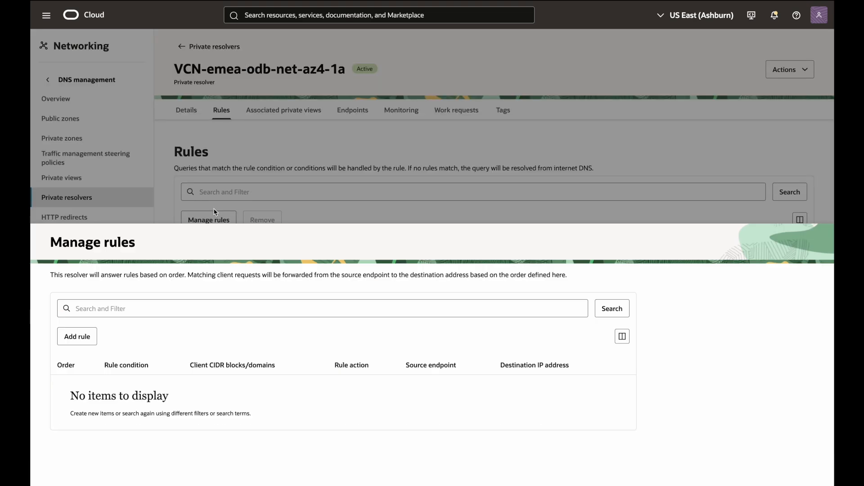
click(77, 141)
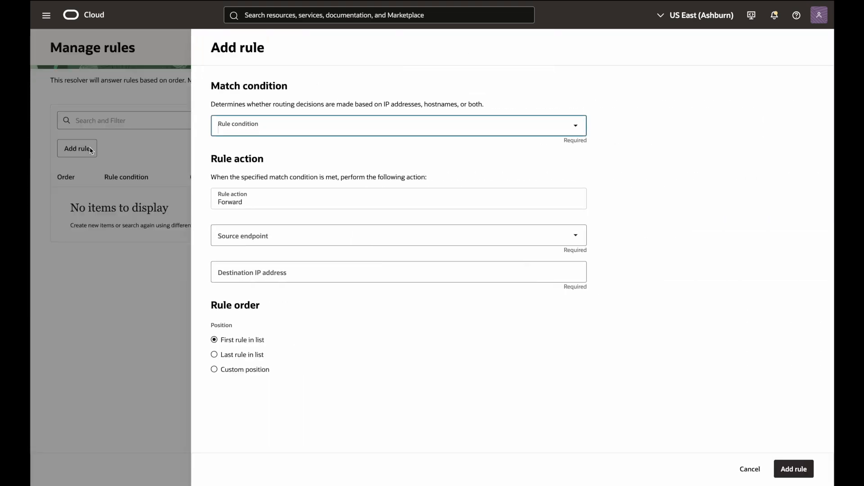
click(293, 126)
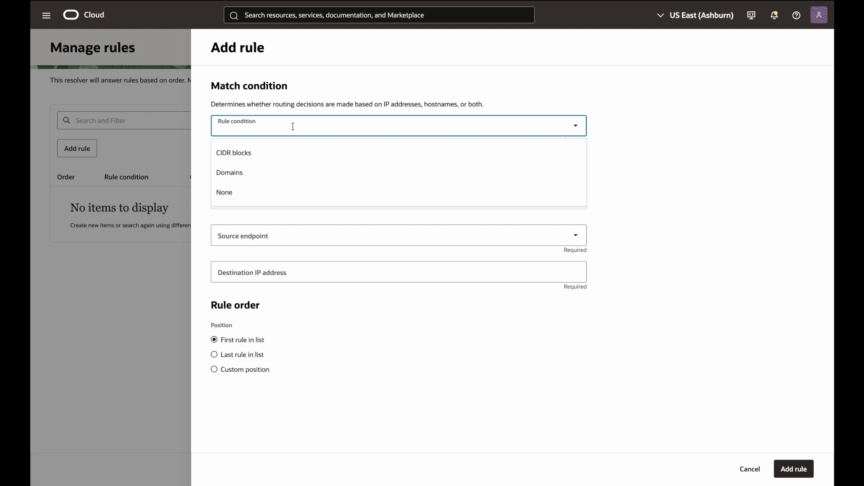
click(242, 174)
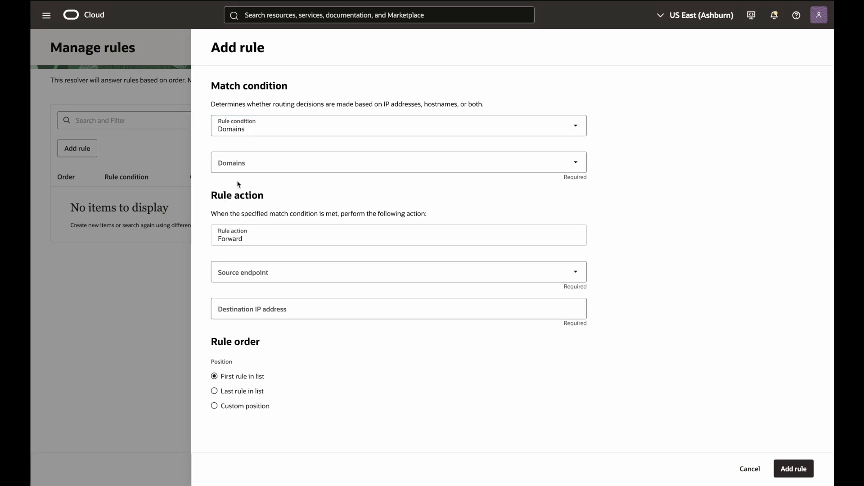
- Try to enter ec2.internal as the domain the resolver rule matches
click(239, 166)
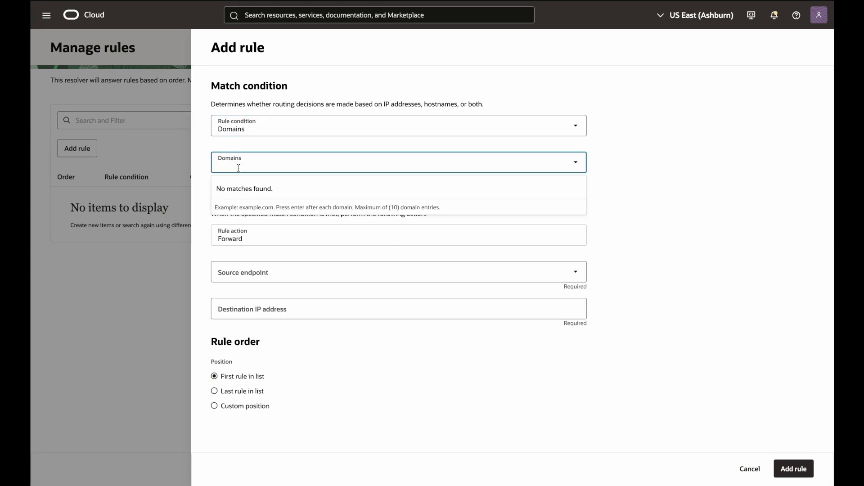
text(ec2.i)
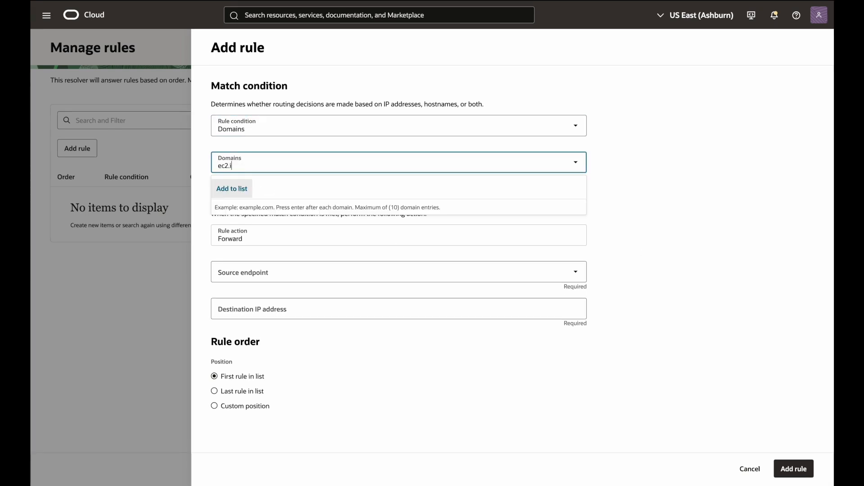
text(nternal)
click(236, 235)
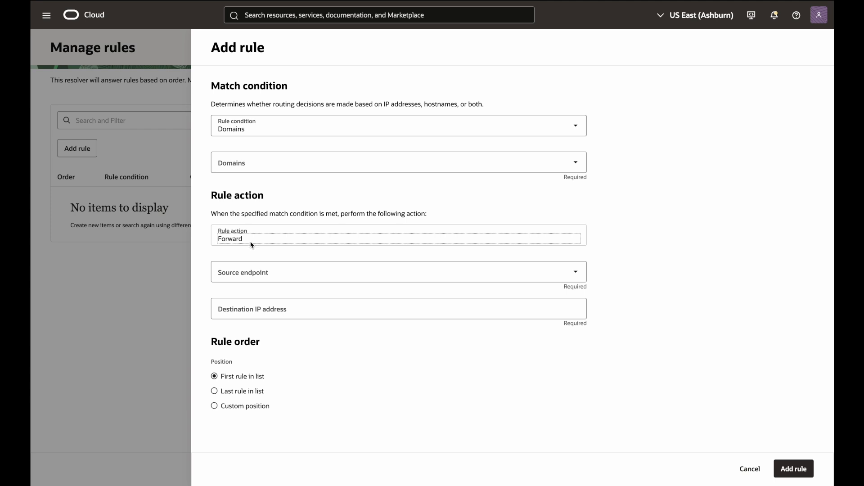
- Set the rule's source endpoint to forwarder and destination IP address to 10.43.0.139, and try to add the rule
click(252, 277)
click(249, 299)
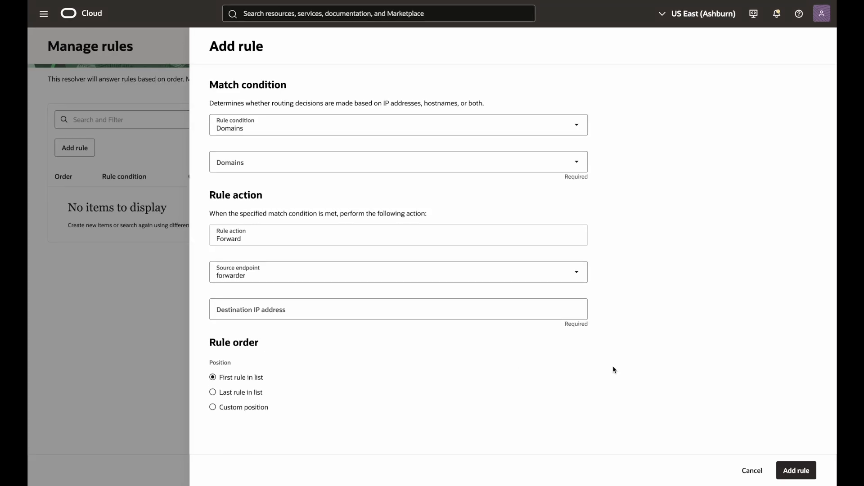
click(234, 314)
text(10.43.0.139)
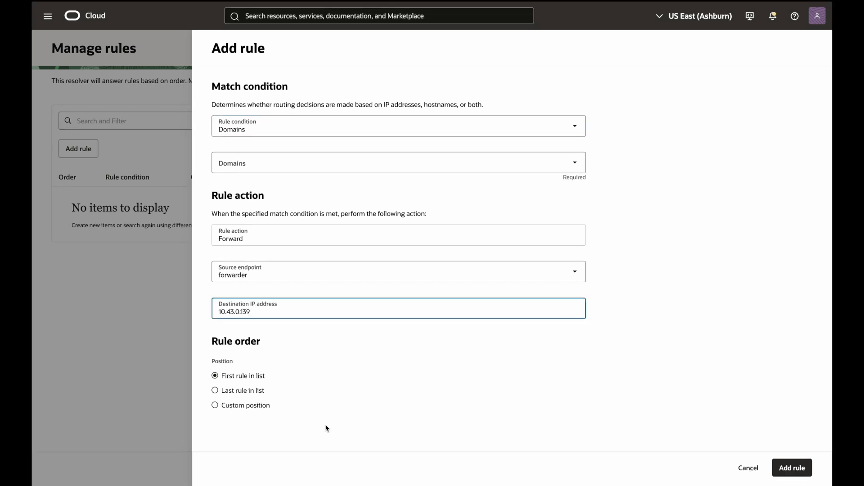
click(795, 470)
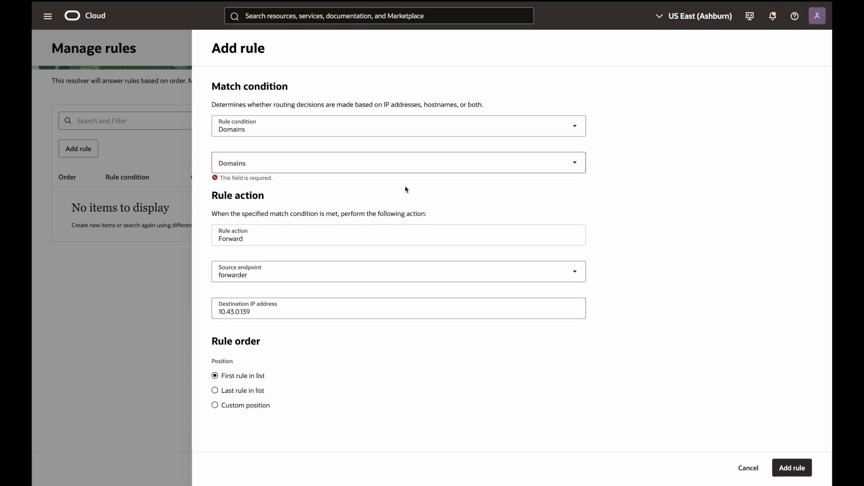
- Add ec2.internal to the rule's list of matched domains
click(327, 162)
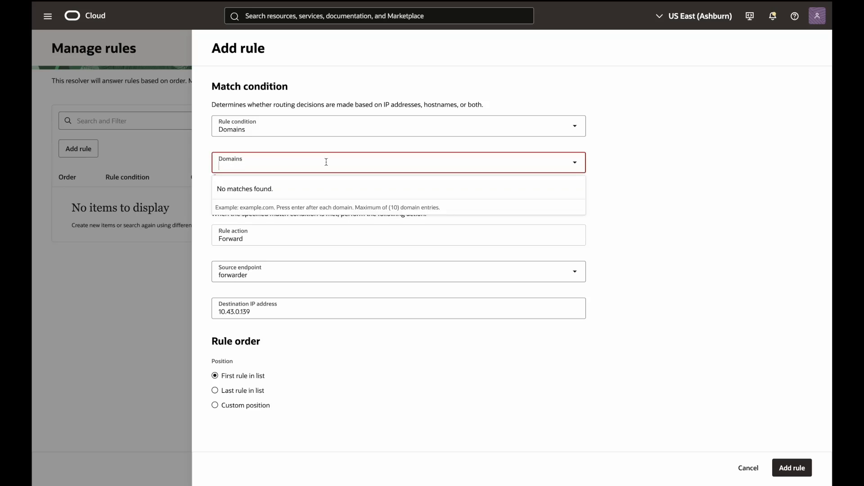
text(ec)
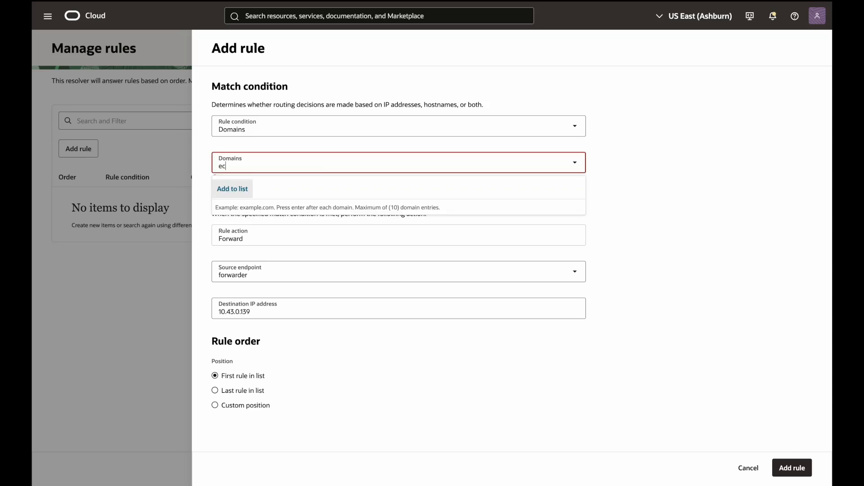
text(2.internal)
click(234, 189)
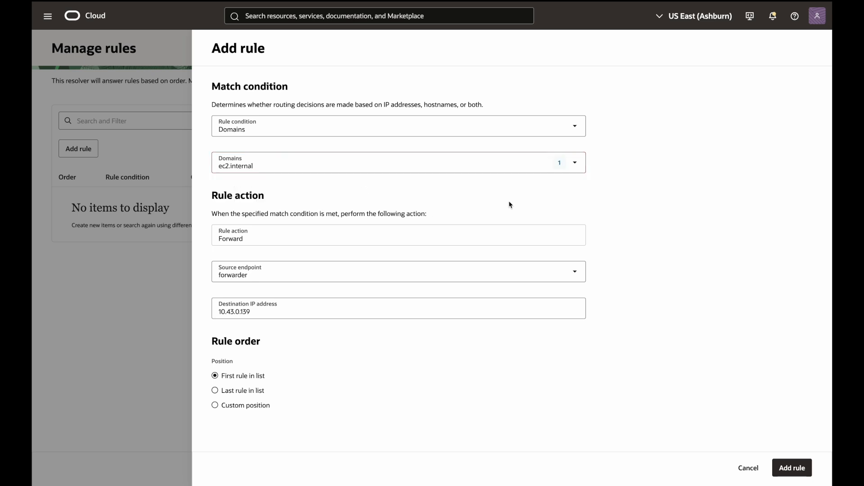
- Add the ec2.internal forwarding rule to the resolver and save the rule changes
click(786, 471)
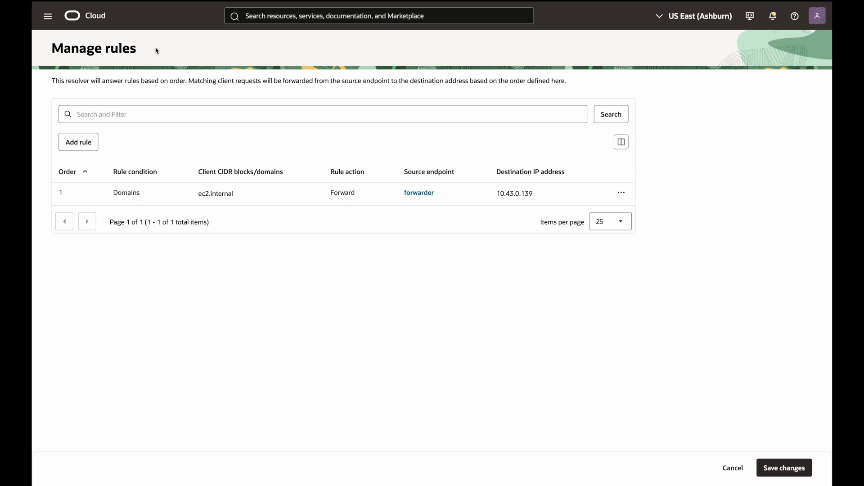
click(791, 470)
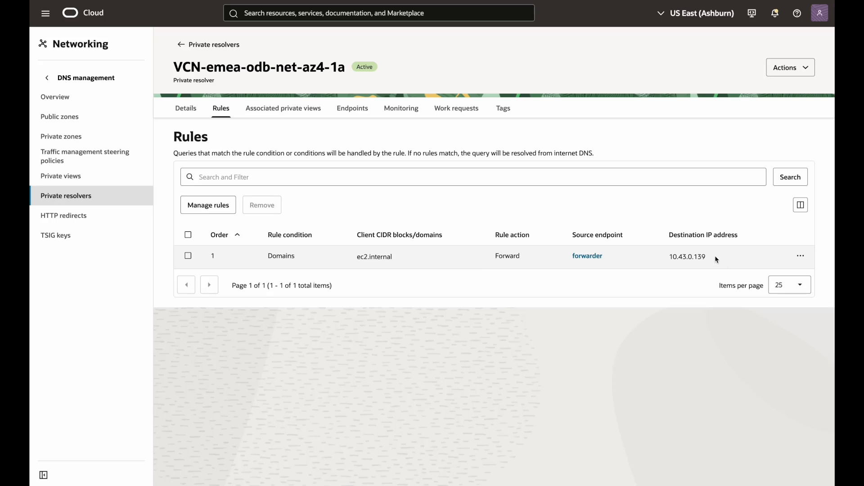
drag(717, 259, 669, 257)
click(801, 256)
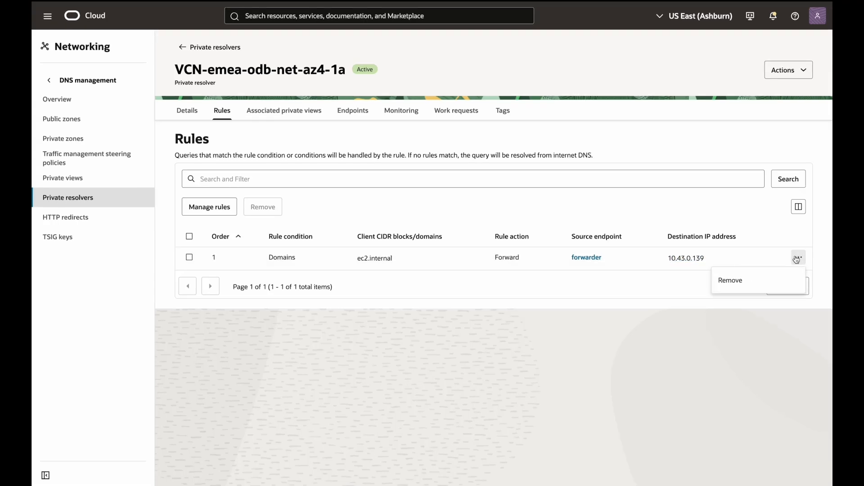
click(393, 203)
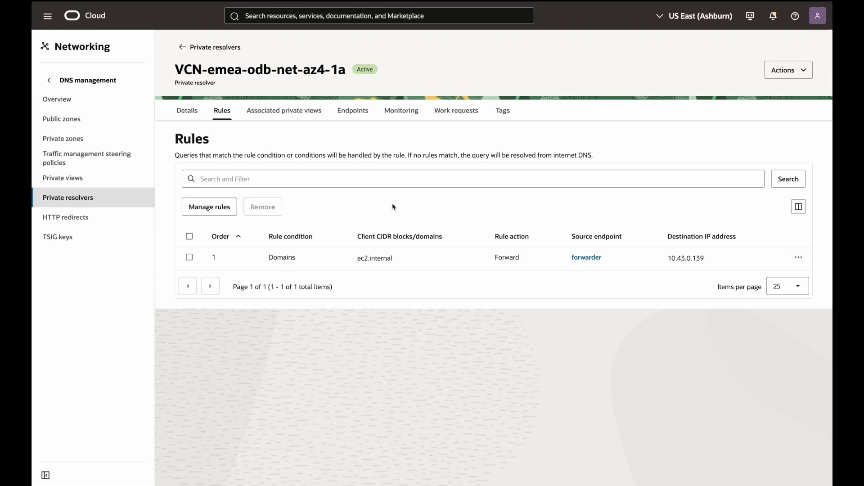
- Attach the network security group emea_dns_forwarder_nsg to the resolver's forwarder endpoint and save the changes
click(351, 112)
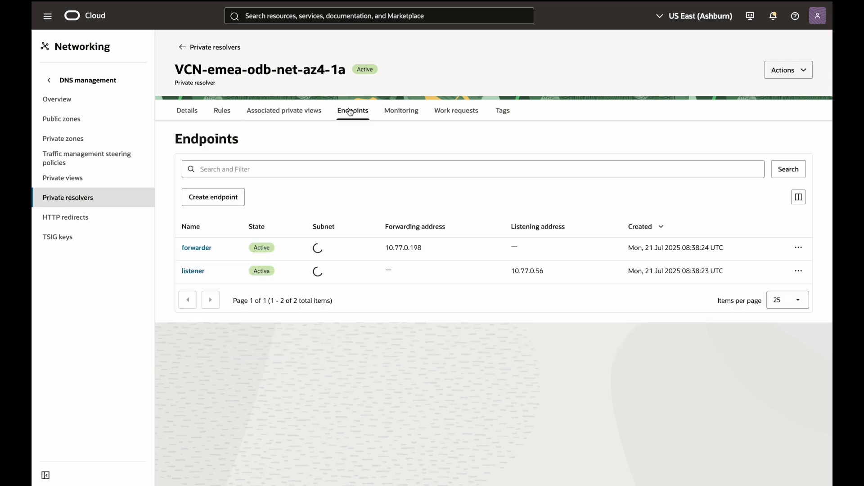
drag(423, 247, 371, 252)
click(195, 249)
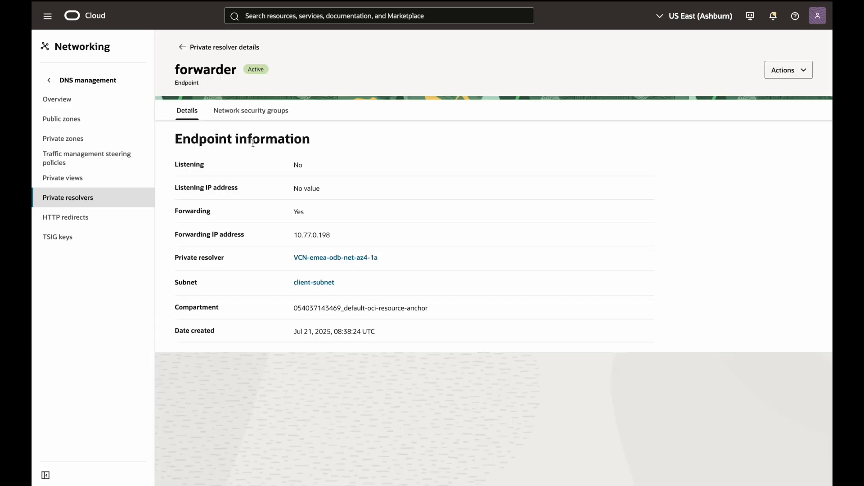
click(264, 116)
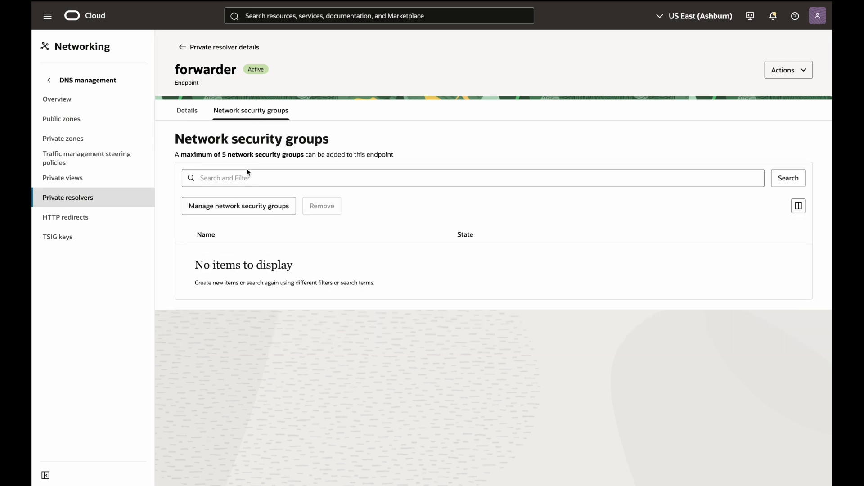
click(241, 211)
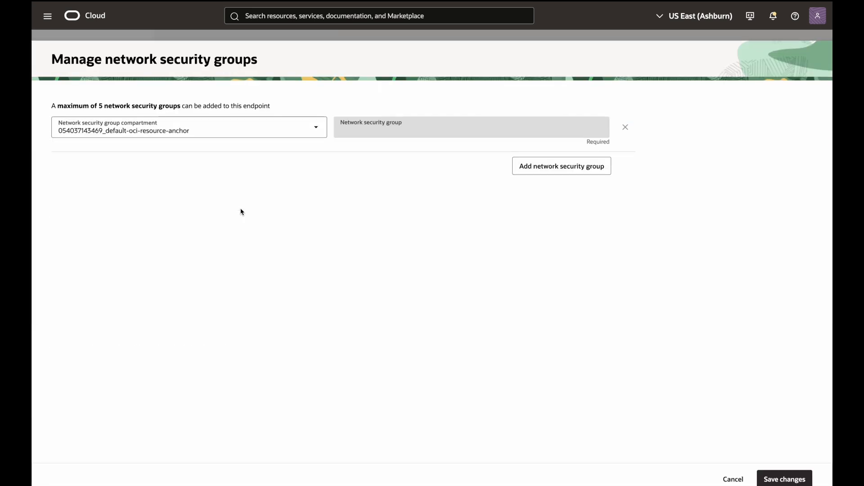
click(412, 120)
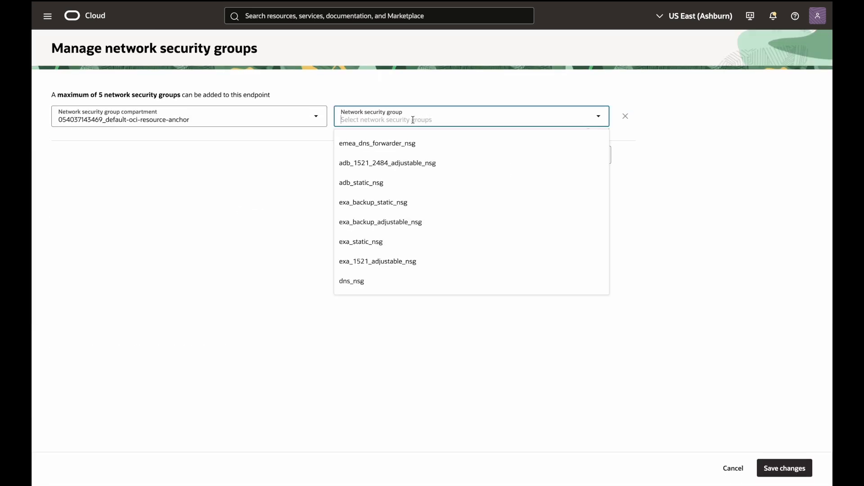
click(408, 143)
click(791, 473)
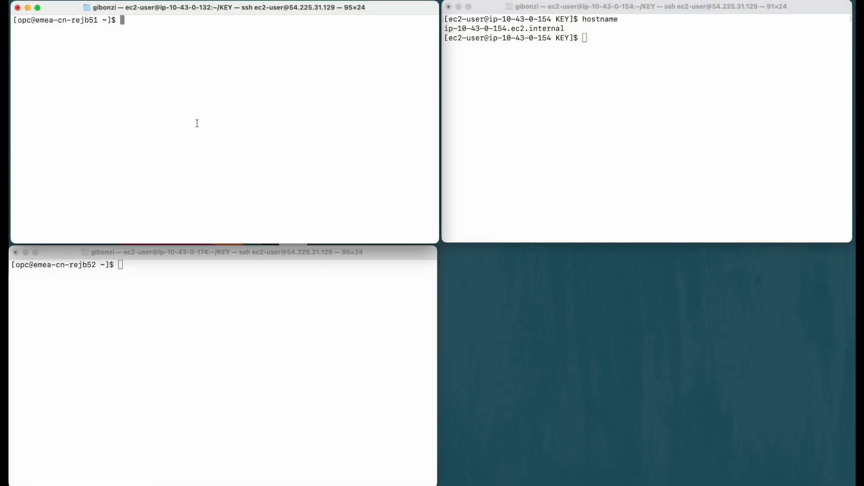
- Switch to the terminal and run nslookup for ip-10-43-0-154.ec2.internal on node emea-cn-rejb51
key(Up)
key(Up)
key(Up)
key(Up)
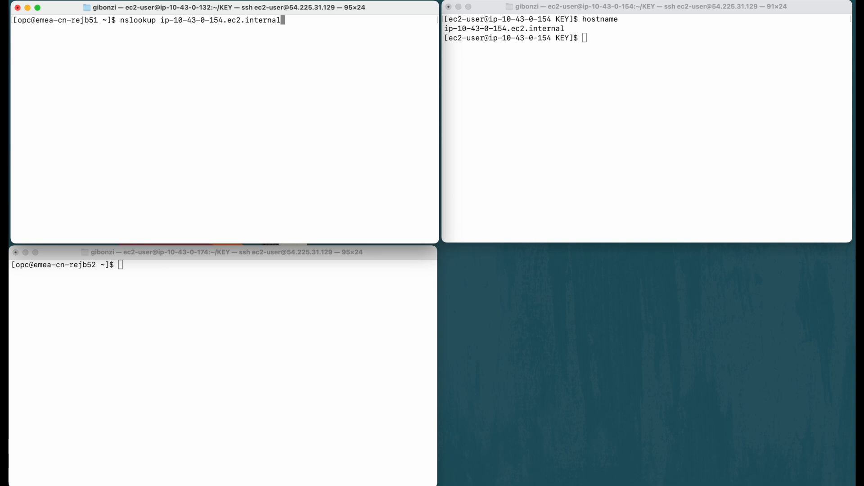
key(Return)
- Run nslookup for ip-10-43-0-132.ec2.internal on node emea-cn-rejb51
key(Up)
key(Up)
key(Up)
key(Up)
key(Up)
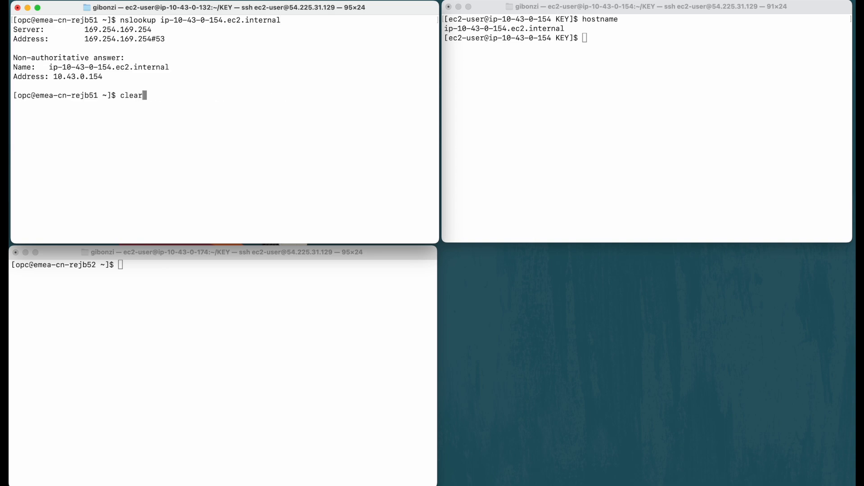
key(Up)
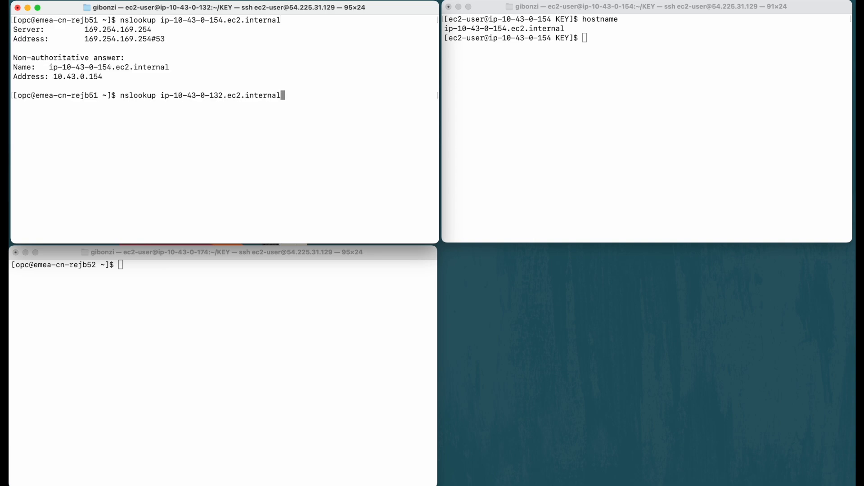
key(Return)
- Run nslookup for ip-10-43-0-174.ec2.internal on node emea-cn-rejb52
click(169, 282)
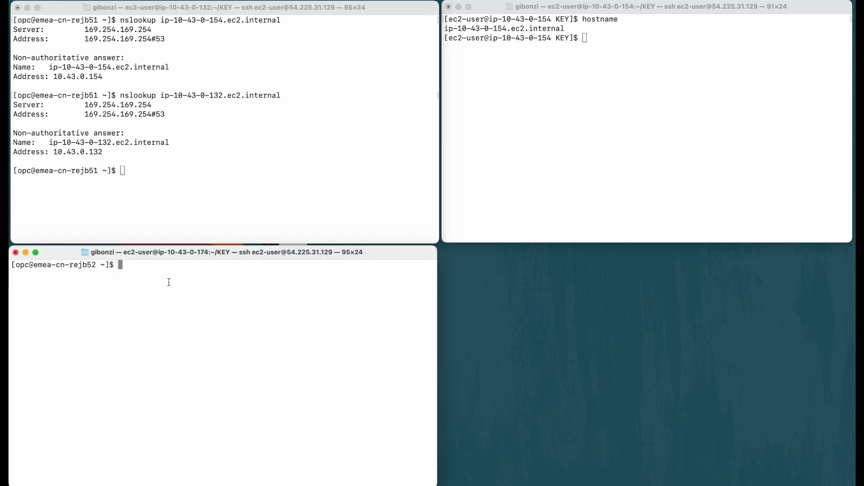
key(Up)
key(Up)
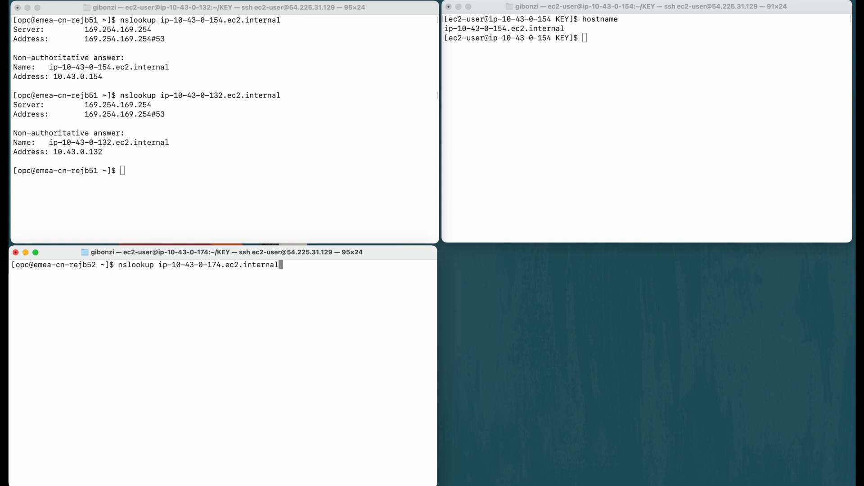
key(Return)
- Copy the ip-10-43-0-174.ec2.internal nslookup command from emea-cn-rejb52 and run it on emea-cn-rejb51
drag(119, 266, 278, 264)
key(super+c)
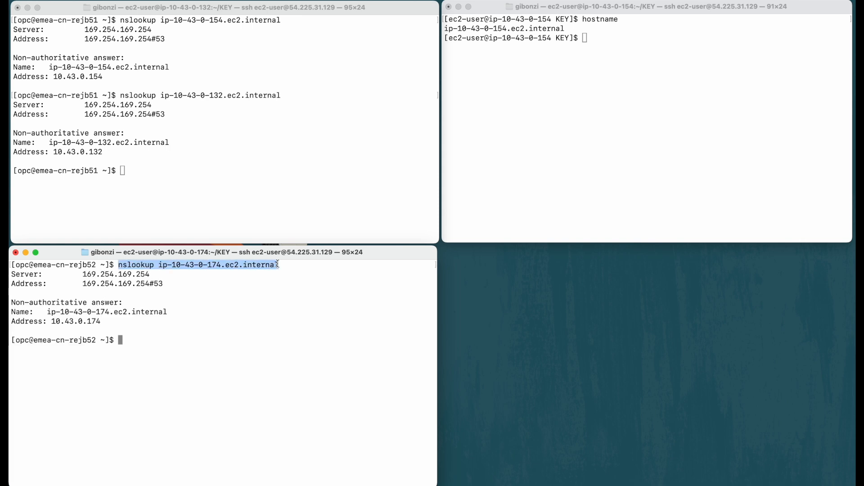
click(179, 170)
key(super+v)
key(Return)
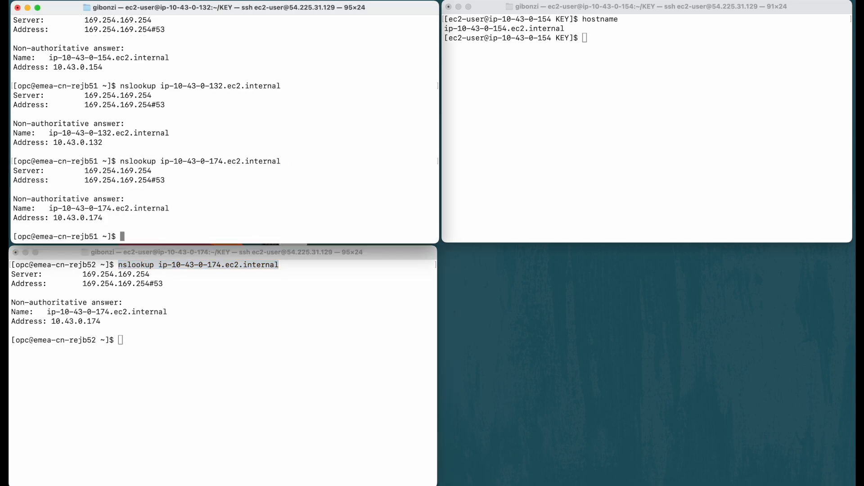
- Copy the ip-10-43-0-154.ec2.internal nslookup command from emea-cn-rejb51 and run it on emea-cn-rejb52
scroll(174, 140, up, 3)
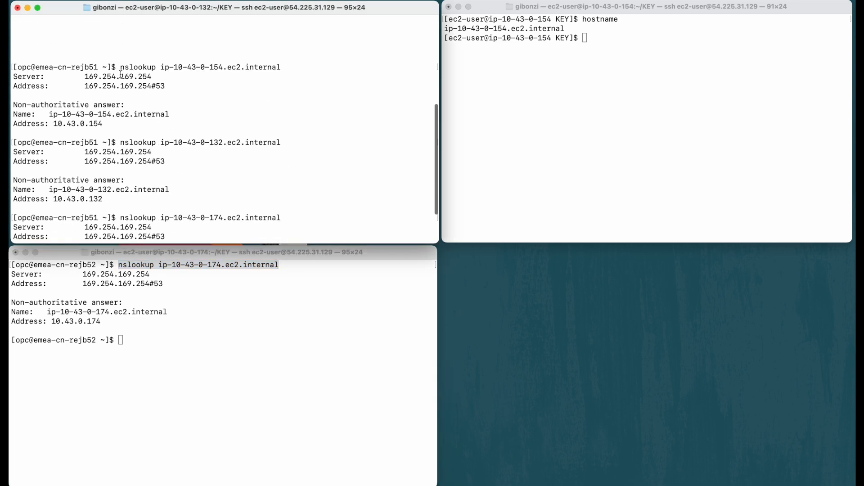
drag(119, 70, 280, 64)
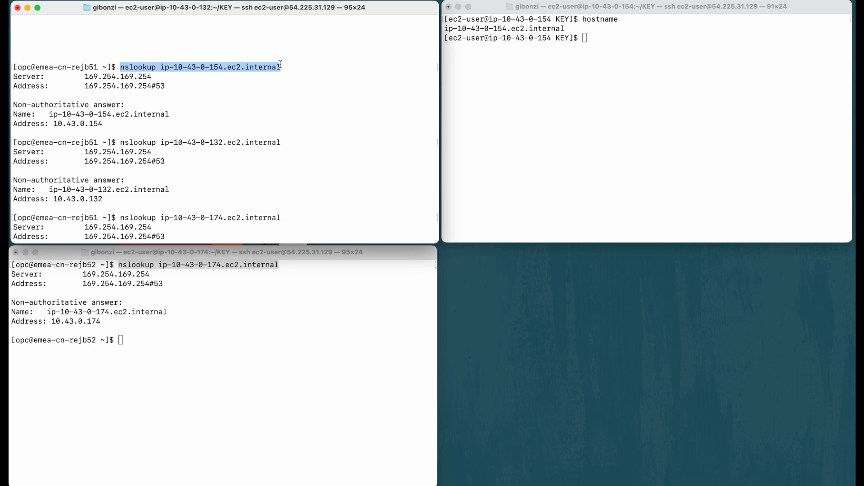
key(super+c)
click(177, 288)
key(super+v)
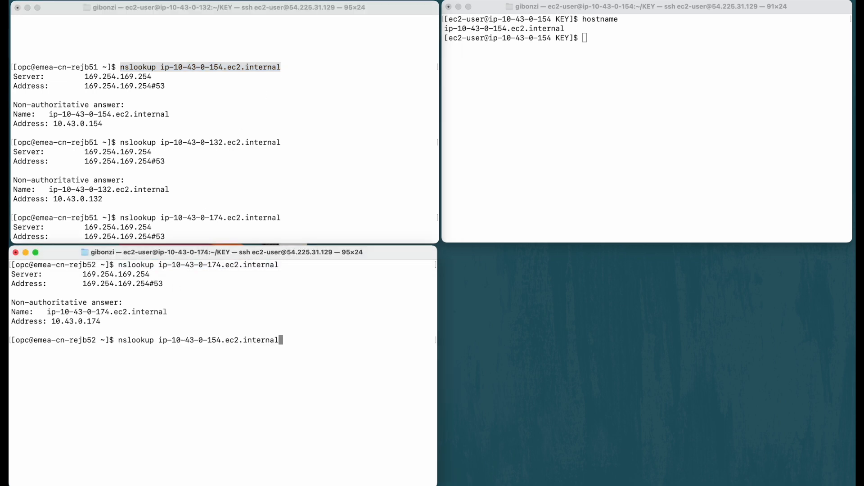
key(Return)
- Copy the ip-10-43-0-132.ec2.internal nslookup command from emea-cn-rejb51 and run it on emea-cn-rejb52
click(122, 144)
drag(121, 144, 285, 143)
key(super+c)
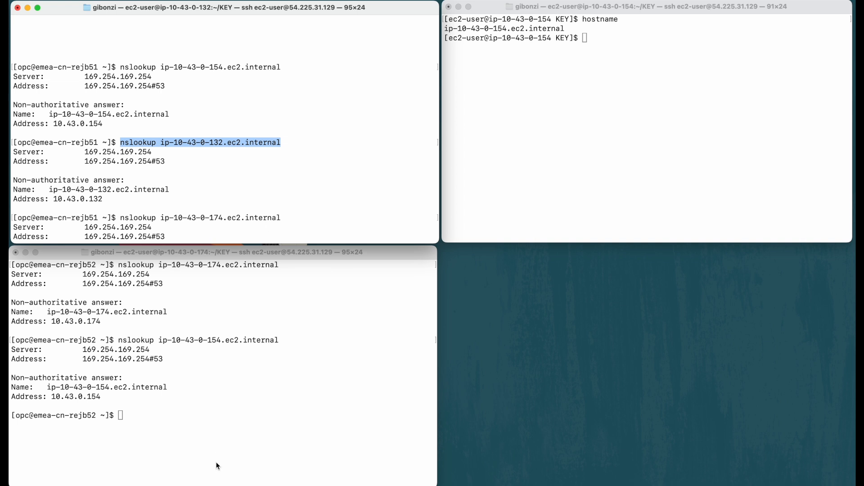
click(216, 462)
key(super+v)
key(Return)
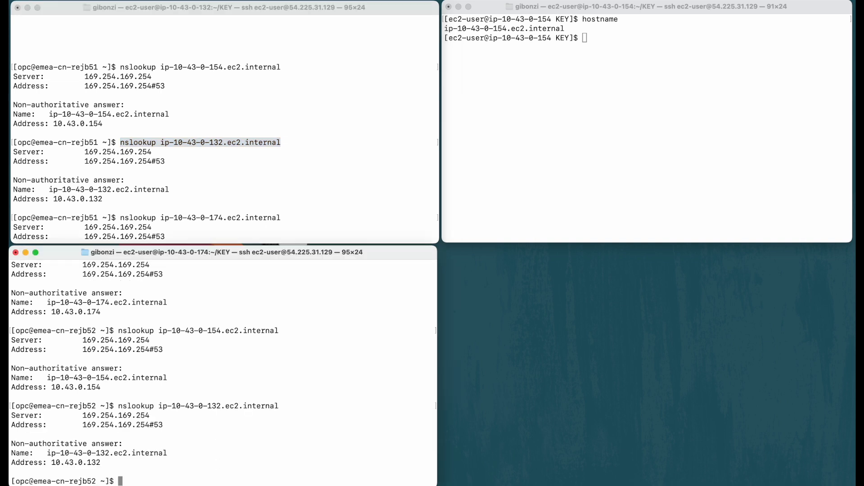